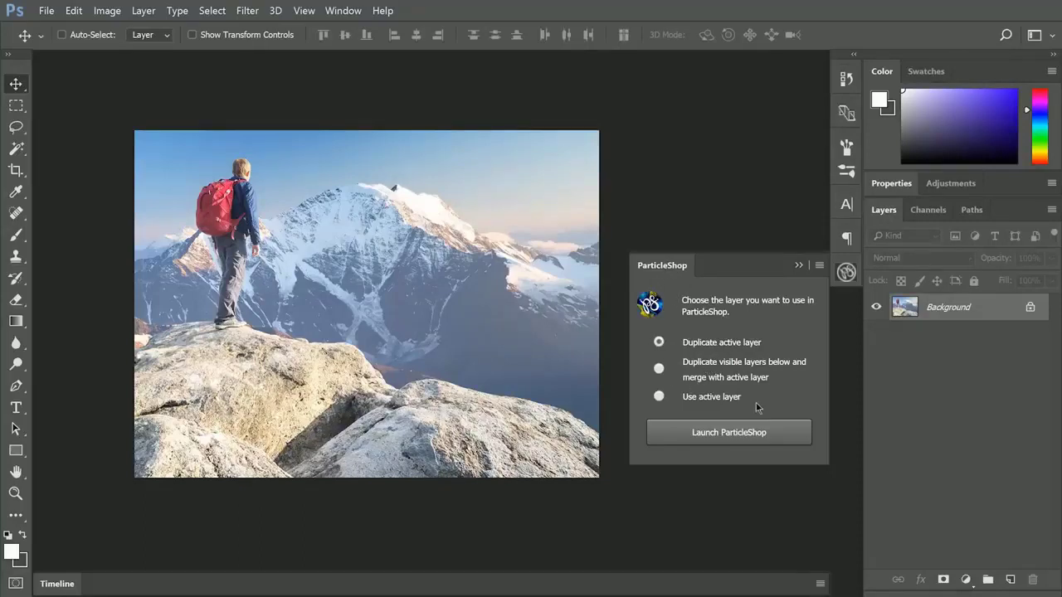
- Launch ParticleShop with the active layer duplicated and paint dark blue-gray Granite over the rock beneath the hiker
click(709, 437)
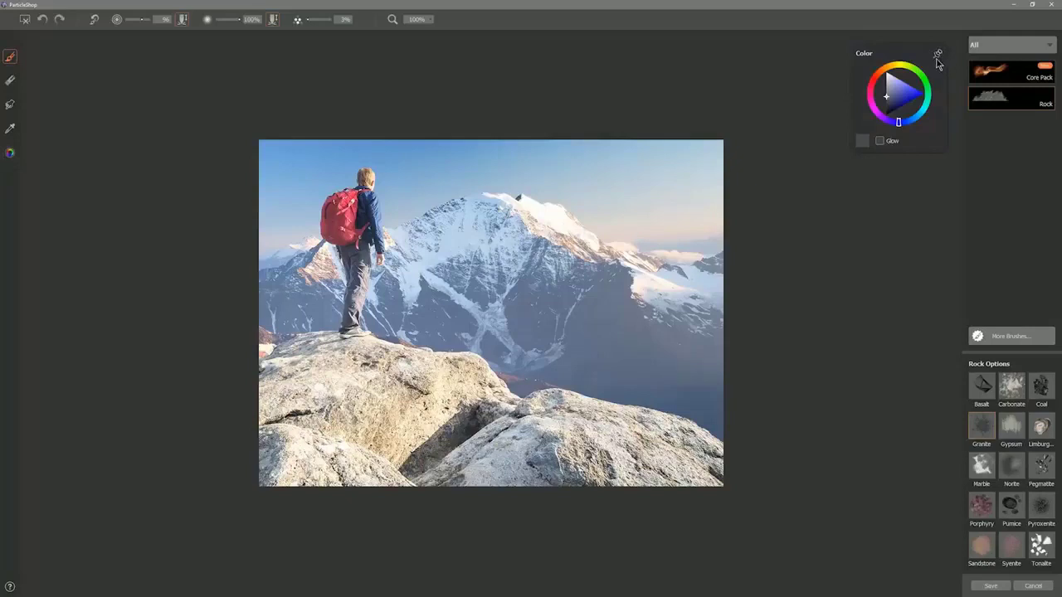
click(891, 106)
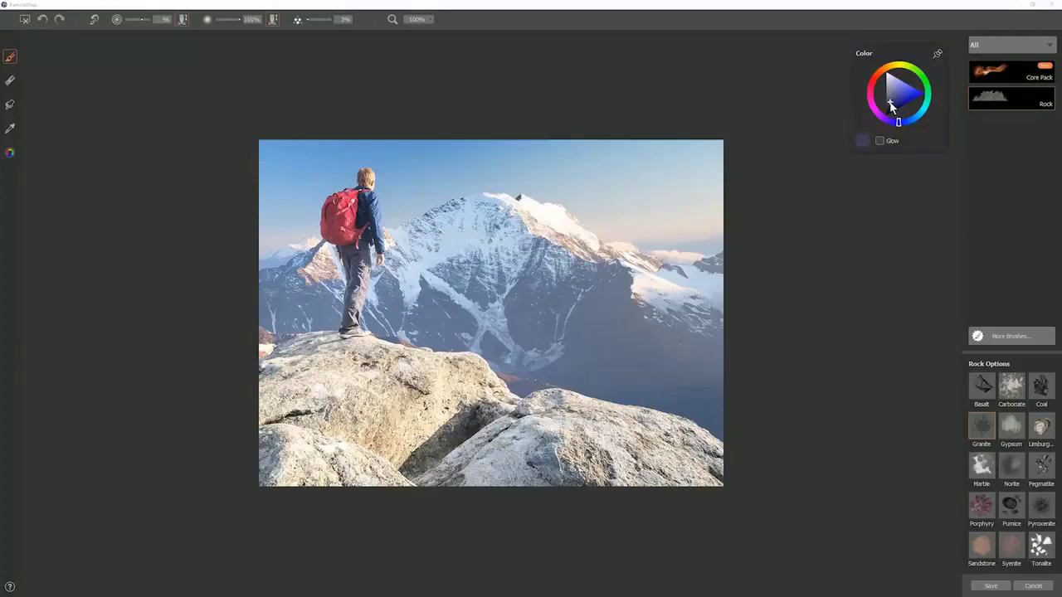
drag(890, 102, 889, 100)
mouse_move(353, 336)
mouse_down()
mouse_move(282, 398)
mouse_move(409, 485)
mouse_move(403, 361)
mouse_move(382, 423)
mouse_move(381, 369)
mouse_move(444, 410)
mouse_move(398, 382)
mouse_move(357, 398)
mouse_move(461, 407)
mouse_move(319, 378)
mouse_move(464, 440)
mouse_move(390, 378)
mouse_move(349, 423)
mouse_move(464, 452)
mouse_up()
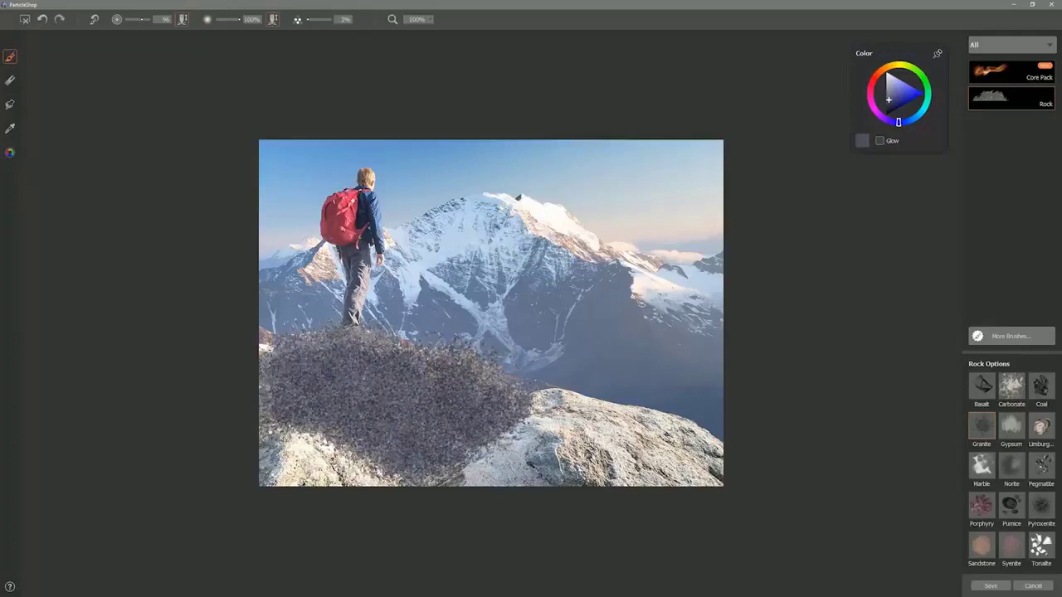
- Enlarge the Granite brush and add more granite texture across the middle of the rock beneath the hiker
drag(364, 381, 355, 380)
key(bracketright)
key(bracketright)
key(bracketright)
key(bracketright)
key(bracketright)
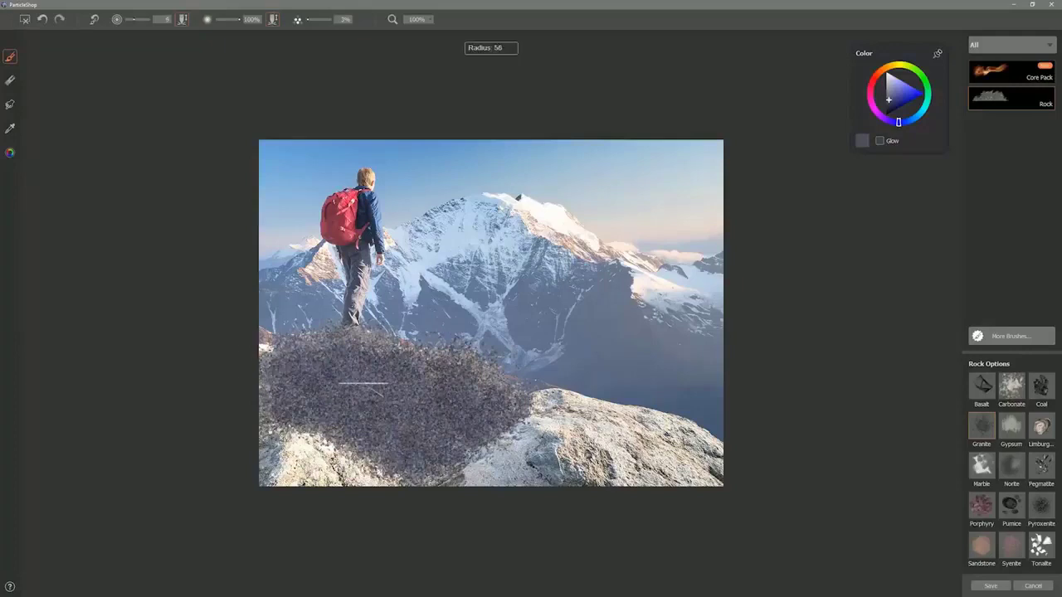
drag(370, 383, 379, 395)
key(bracketright)
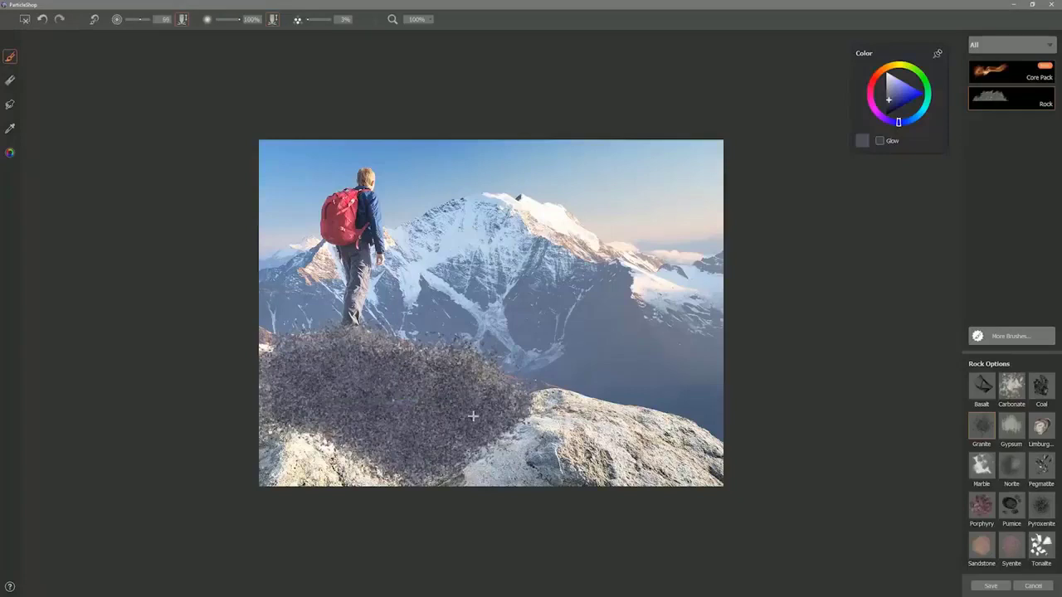
mouse_move(343, 400)
mouse_down()
mouse_move(337, 387)
mouse_move(415, 377)
mouse_move(390, 397)
mouse_move(435, 370)
mouse_up()
mouse_move(349, 427)
mouse_down()
mouse_move(436, 408)
mouse_move(332, 397)
mouse_move(386, 384)
mouse_move(461, 412)
mouse_up()
drag(375, 391, 386, 391)
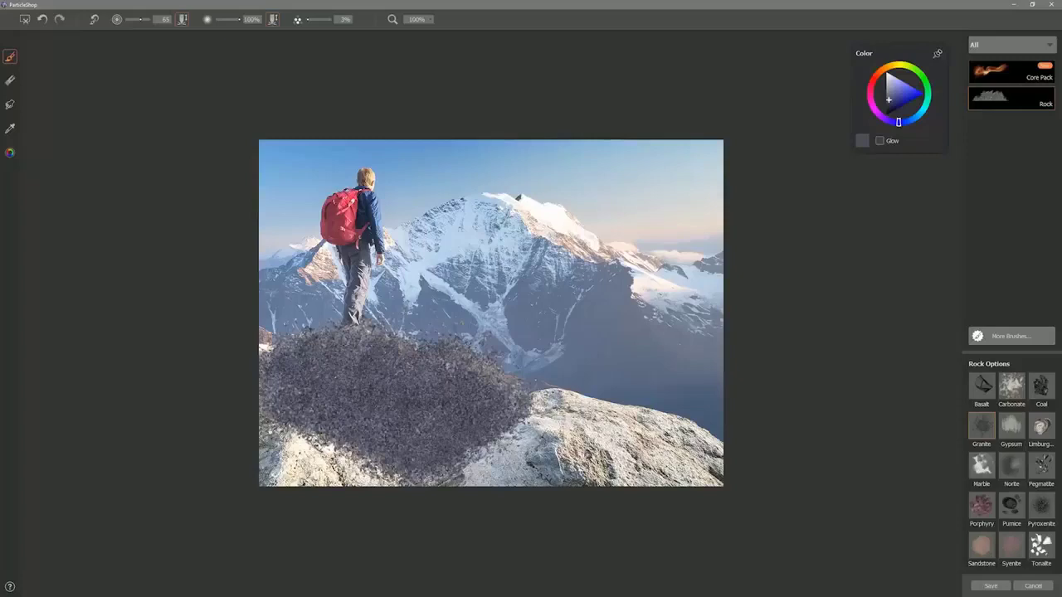
- Scatter light Tonalite flecks over the granite and save only the brushstrokes back to Photoshop
click(1040, 546)
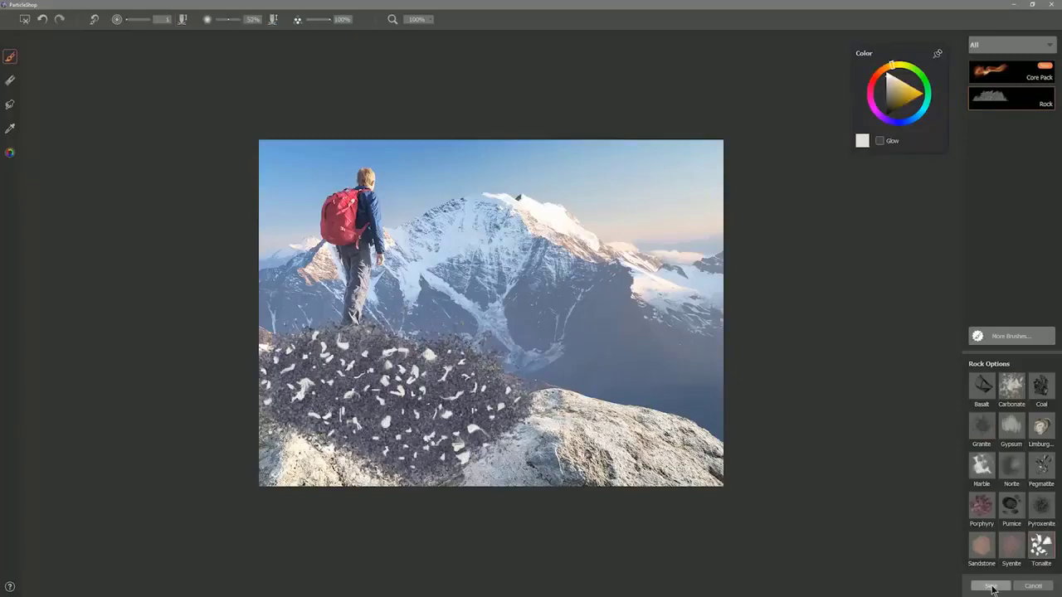
click(993, 586)
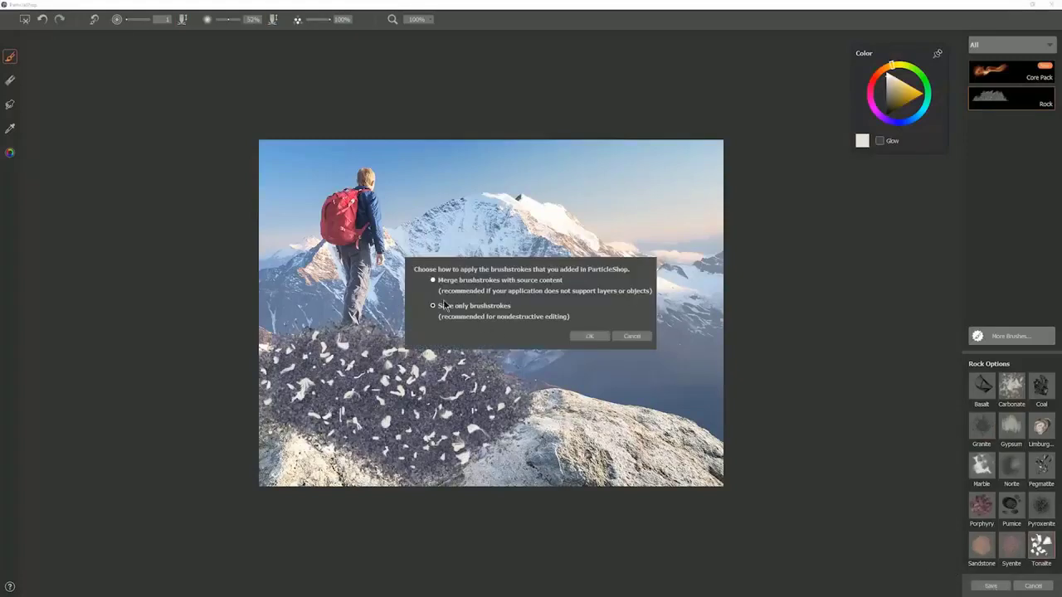
click(590, 336)
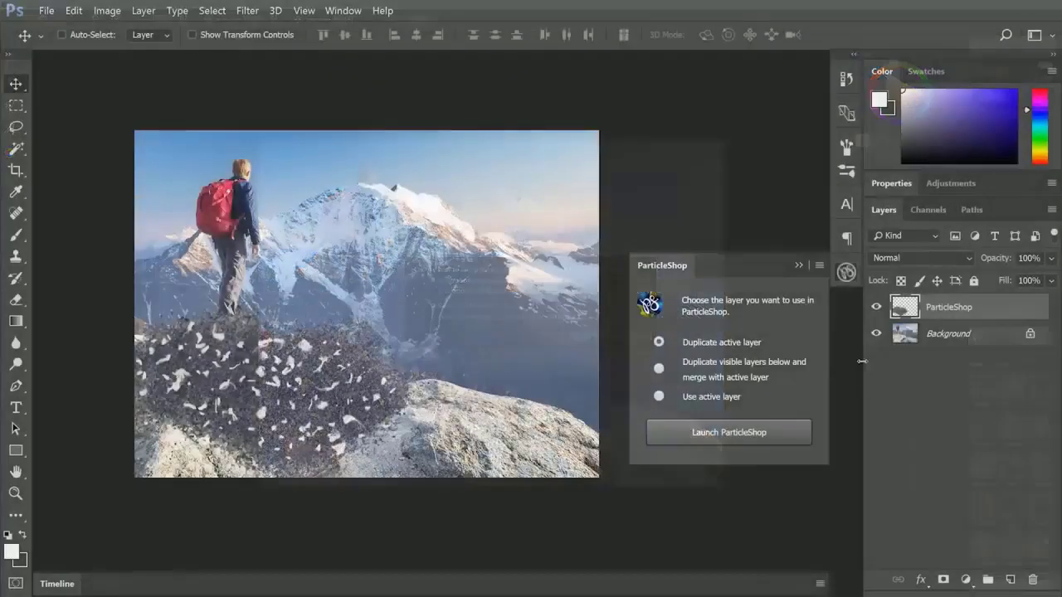
- Rename the ParticleShop layer granite and set its blend mode to Multiply
double_click(946, 308)
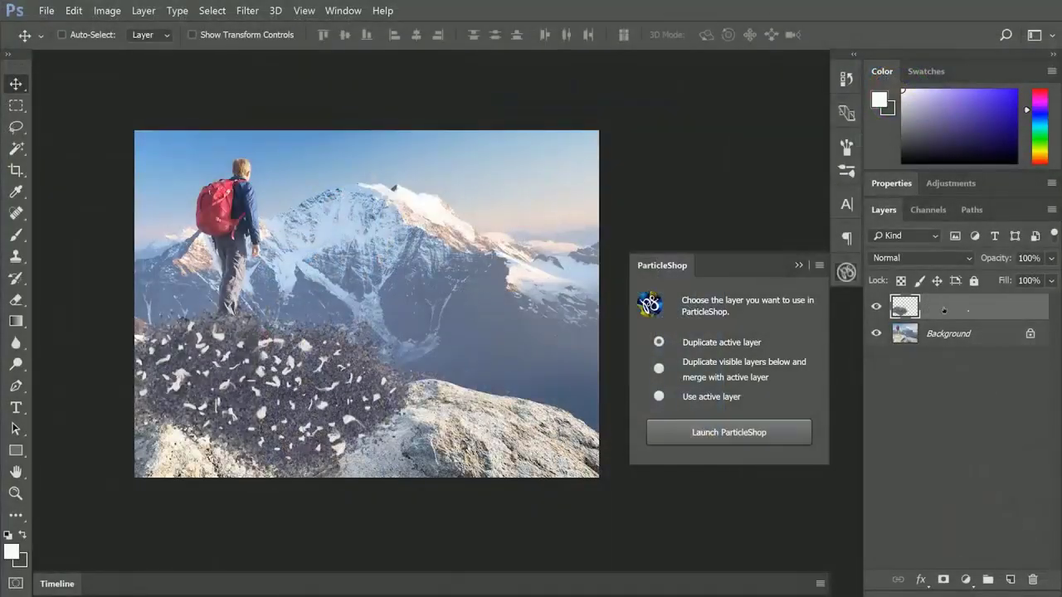
text(granite)
key(Return)
click(910, 259)
click(897, 313)
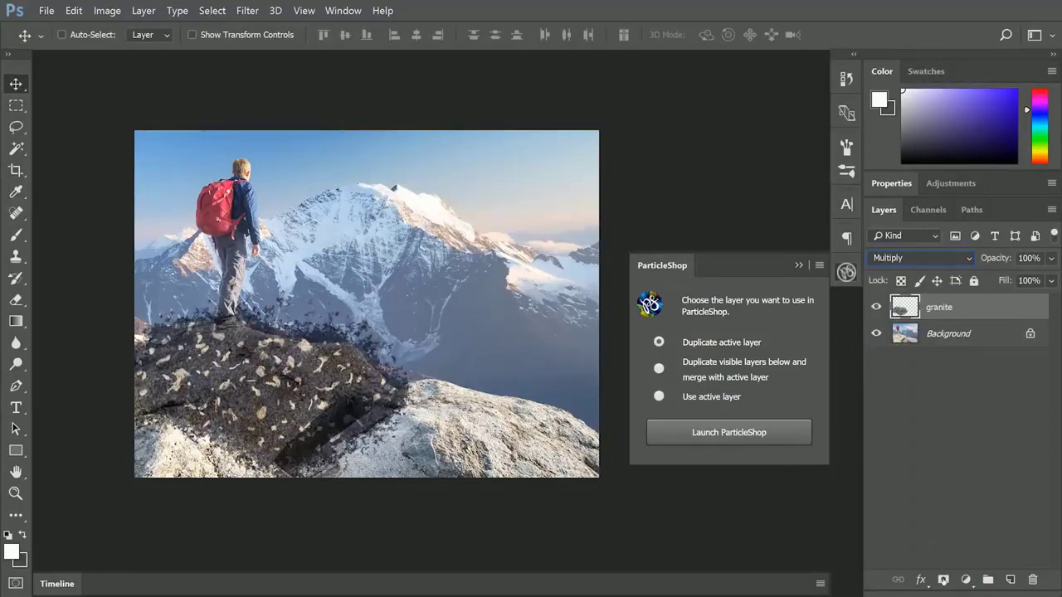
- Add a mask to the granite layer and hide texture spilling past the rock's edges with a soft 35 px black brush
click(943, 580)
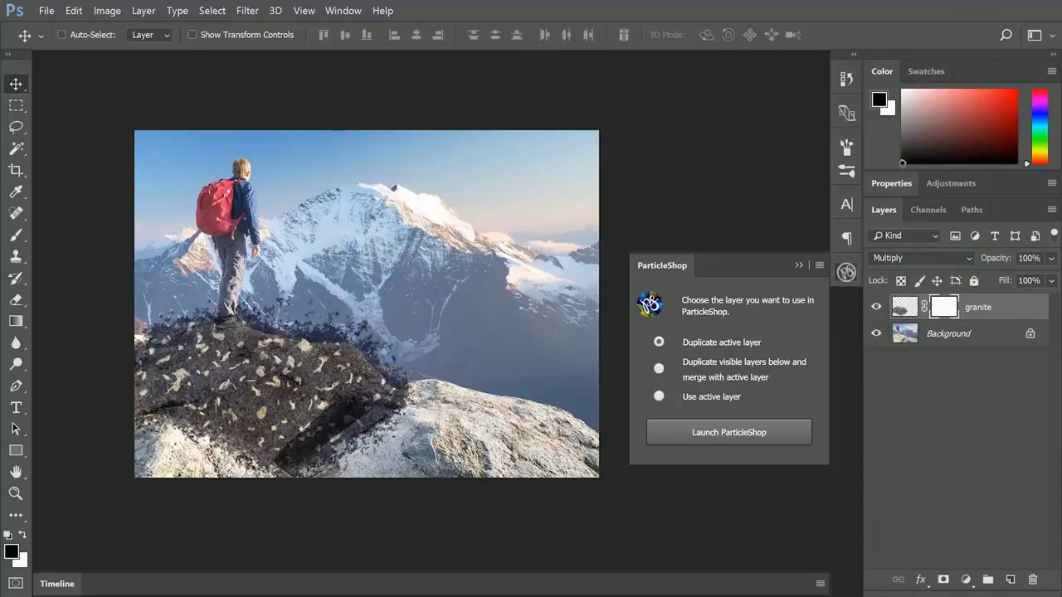
click(17, 236)
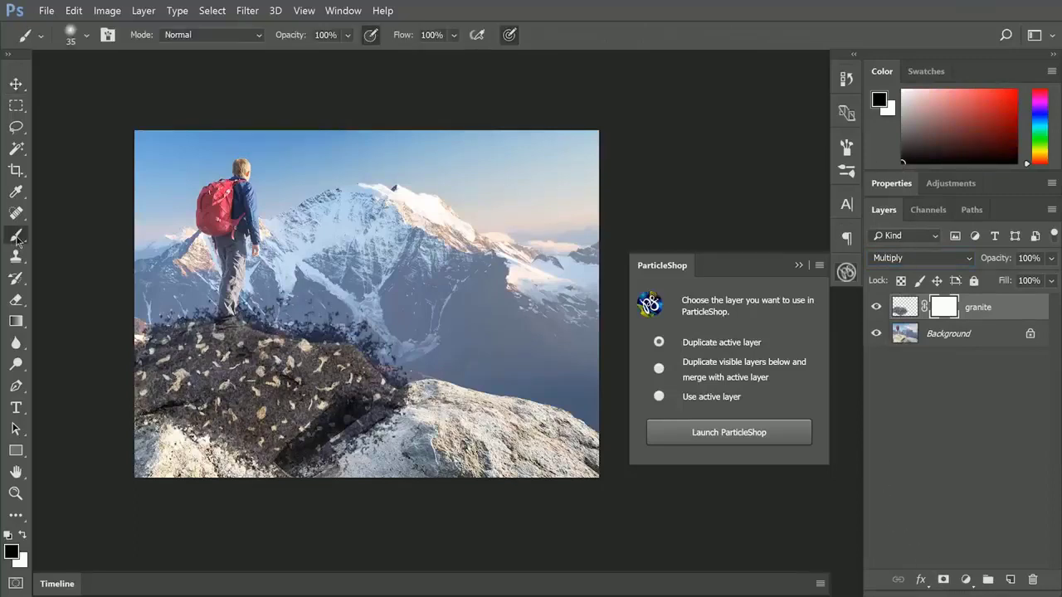
right_click(101, 219)
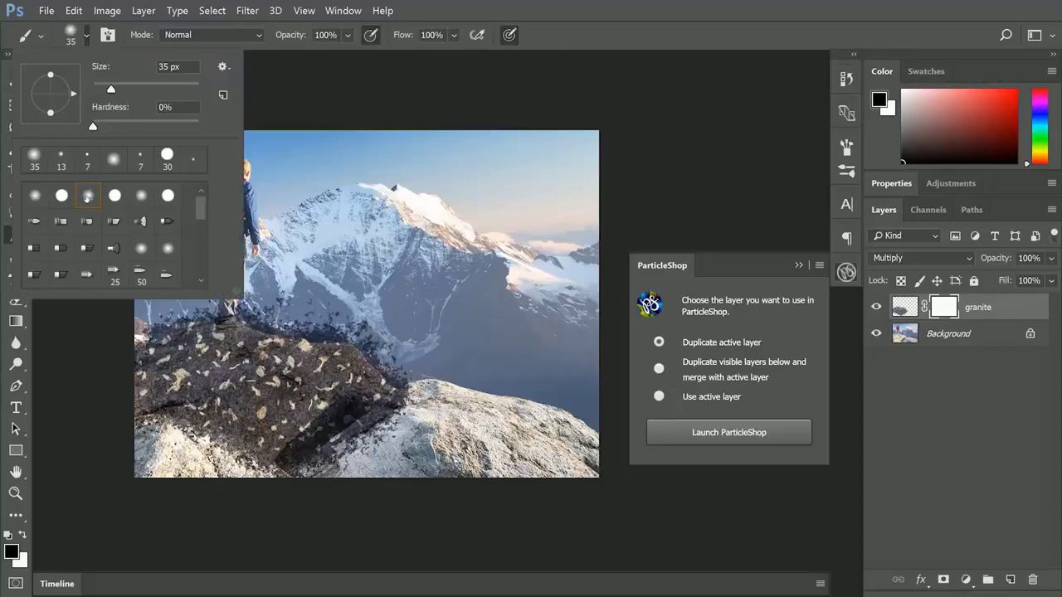
click(133, 344)
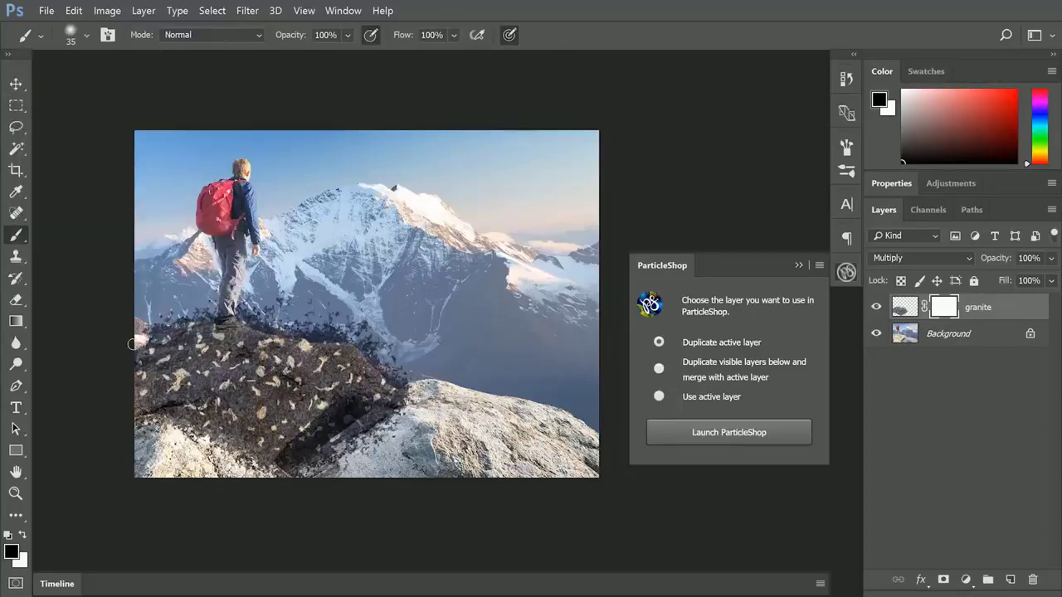
mouse_move(146, 335)
mouse_down()
mouse_move(209, 308)
mouse_move(267, 311)
mouse_move(274, 332)
mouse_move(336, 332)
mouse_move(395, 360)
mouse_move(395, 338)
mouse_move(367, 427)
mouse_move(244, 476)
mouse_up()
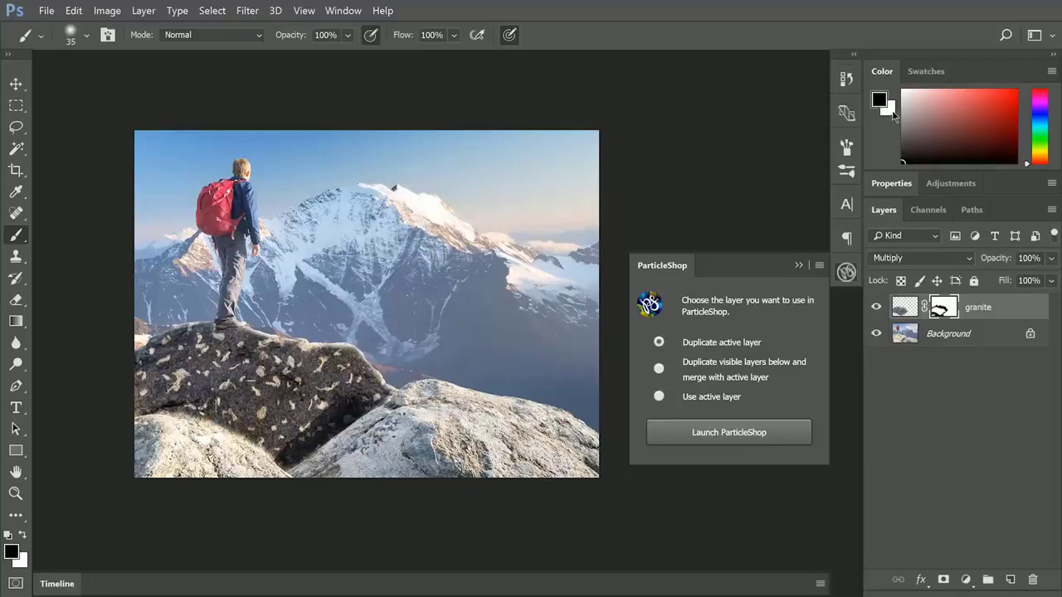
- Paint white on the granite layer's mask with a 15 px brush to restore texture along the rock's upper edge
key(x)
key(x)
key(x)
key(x)
key(x)
key(x)
key(x)
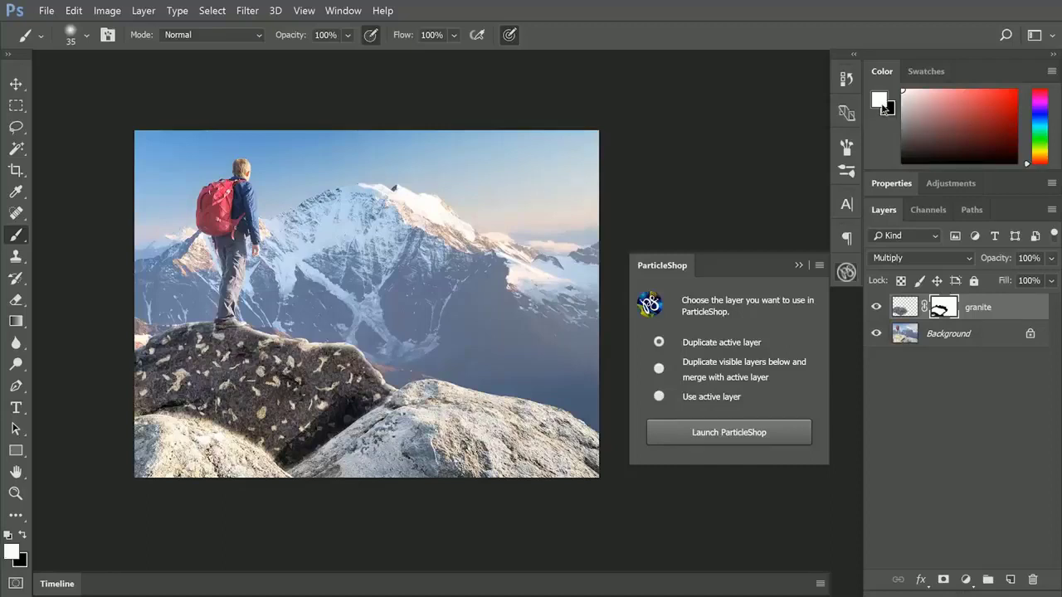
key(x)
key(x)
key(bracketleft)
key(bracketleft)
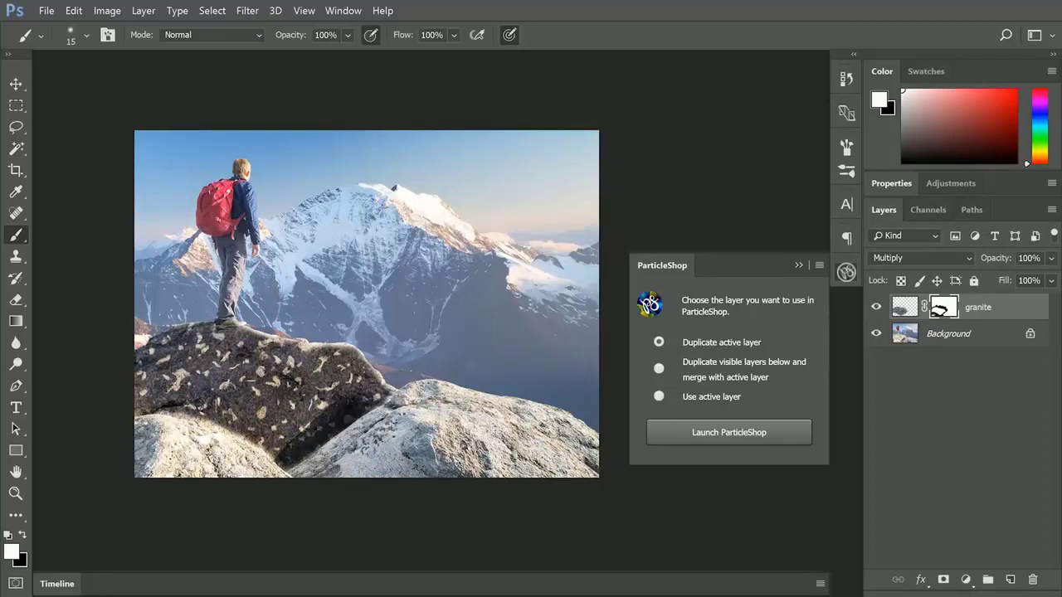
drag(254, 332, 322, 347)
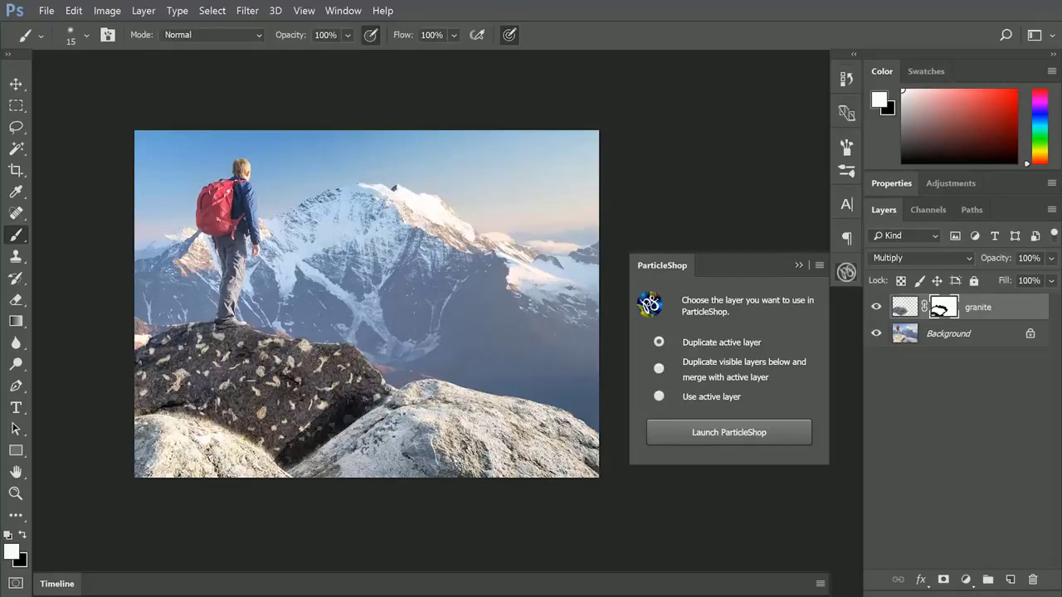
- Switch the foreground color back to black and lower the granite layer's opacity to 93%
key(x)
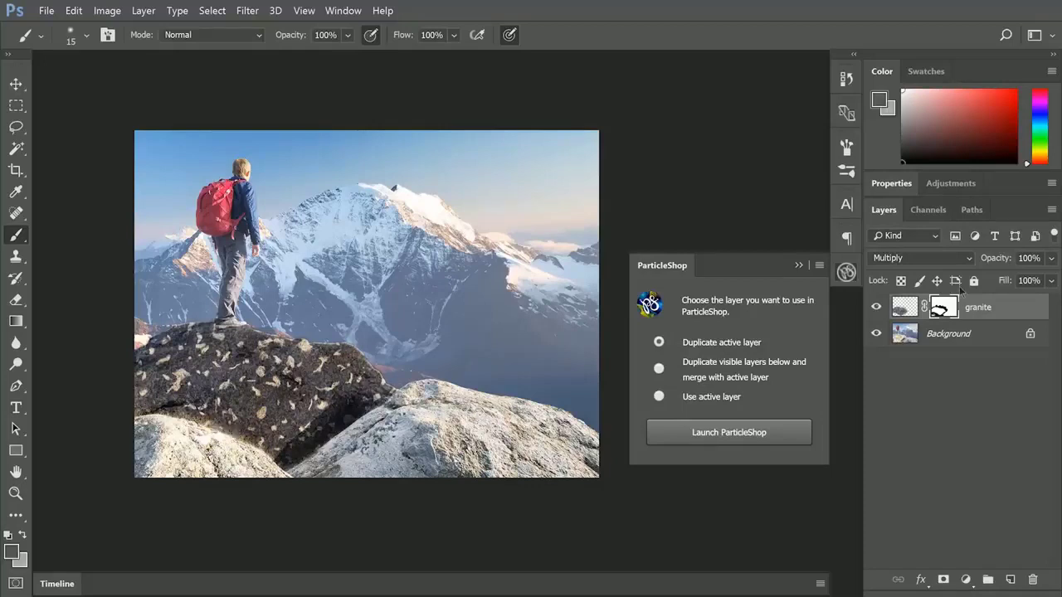
click(1051, 258)
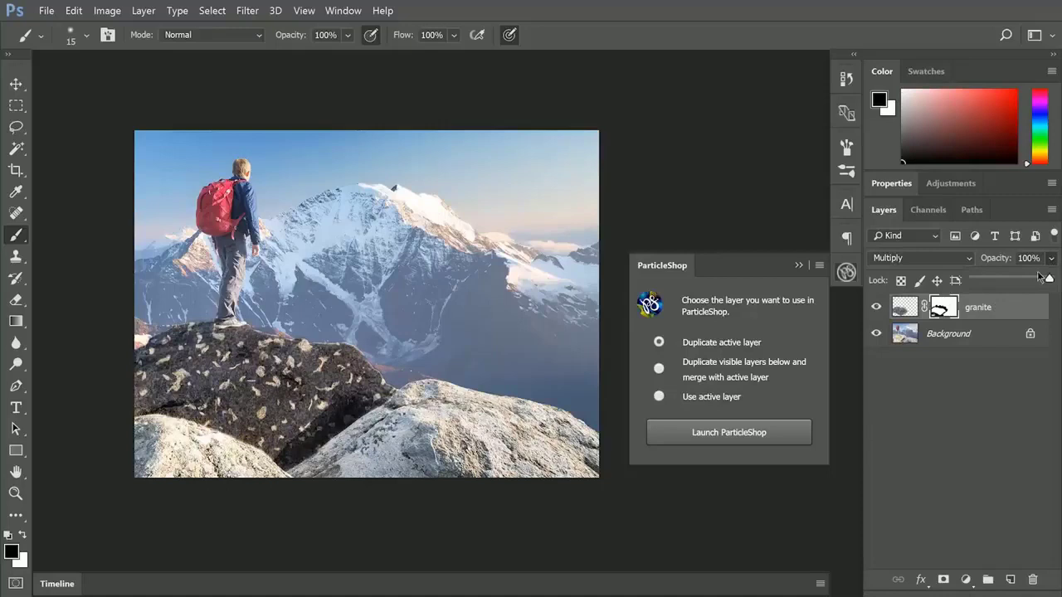
mouse_move(1052, 279)
mouse_down()
mouse_move(1017, 279)
mouse_move(1035, 281)
mouse_up()
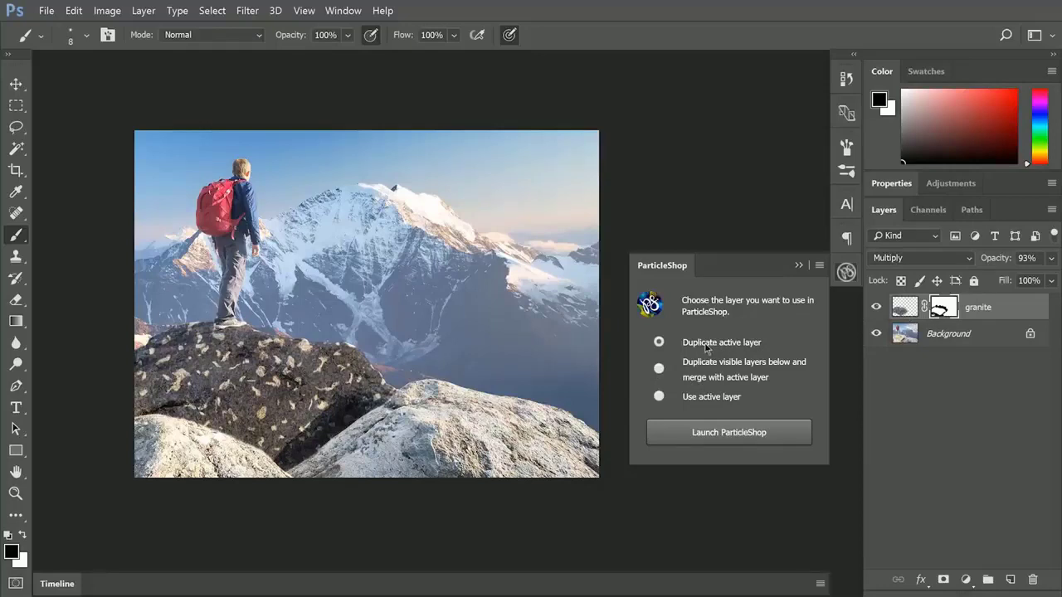
- Launch ParticleShop with the visible layers below duplicated and merged, and choose the Sandstone brush in a muted orange-brown
click(668, 366)
click(721, 432)
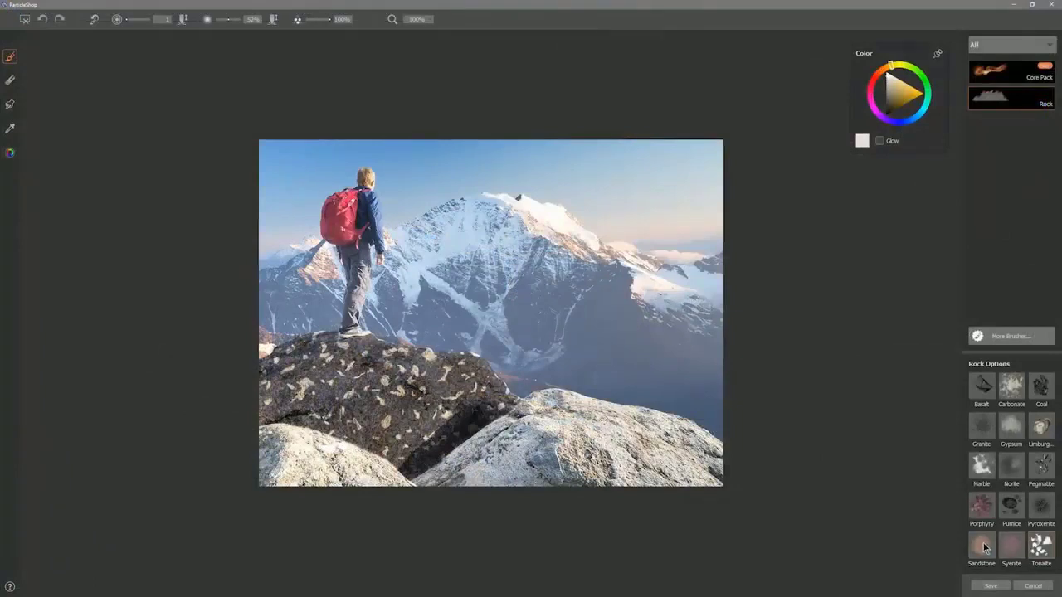
click(984, 545)
click(876, 74)
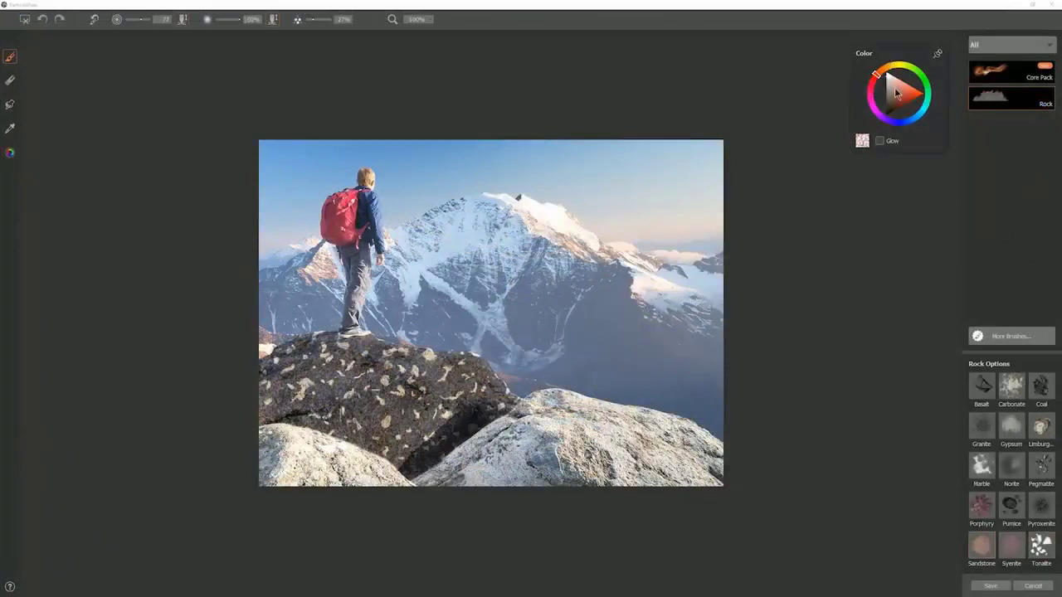
click(898, 93)
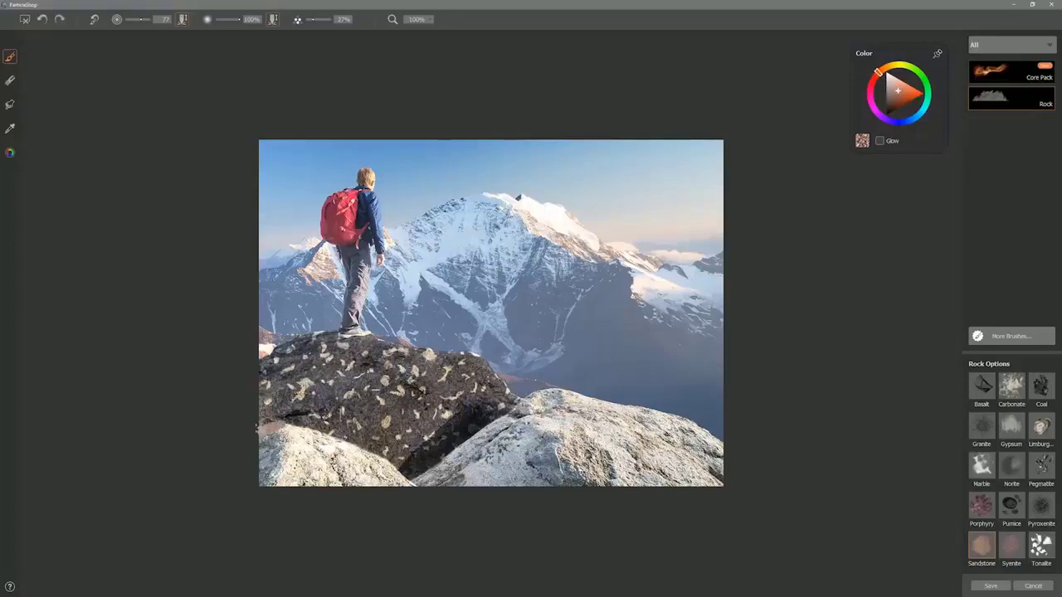
- Paint brown Sandstone bands across the photo's lower-left rock, adjusting the brush size to 4 and finally 10
mouse_move(264, 455)
mouse_down()
mouse_move(300, 433)
mouse_move(267, 452)
mouse_move(317, 437)
mouse_up()
mouse_move(276, 483)
mouse_down()
mouse_move(361, 459)
mouse_move(290, 478)
mouse_up()
key([)
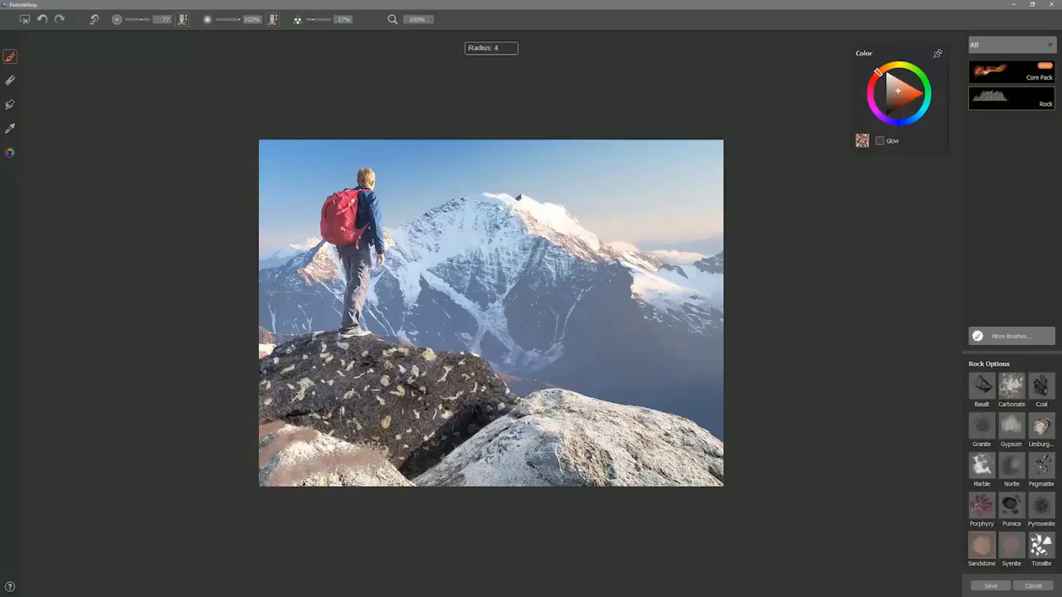
drag(357, 483, 379, 476)
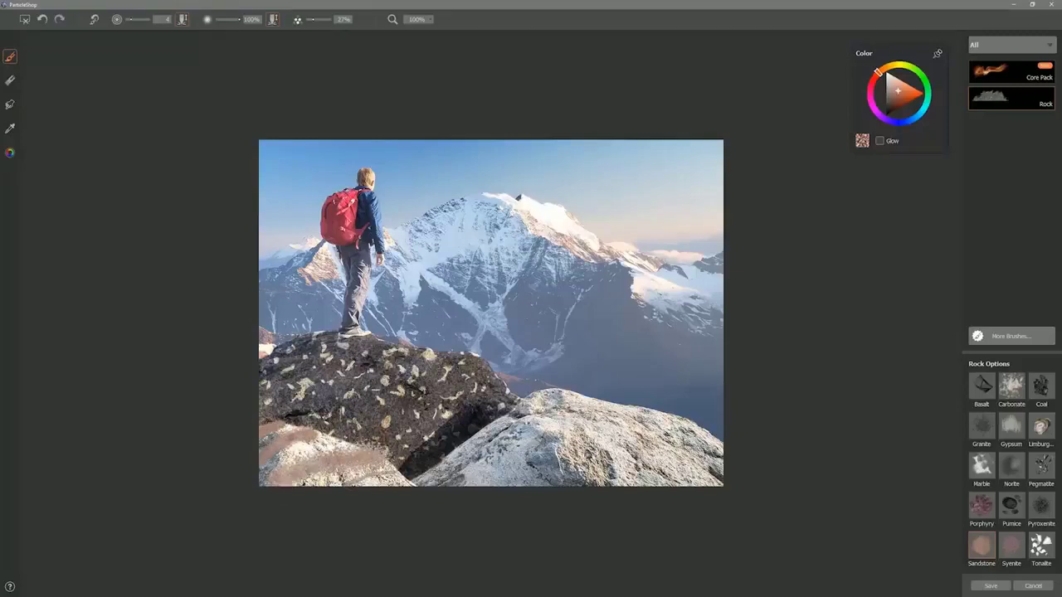
key(])
key(])
key(])
key(])
key(])
key(])
mouse_move(282, 473)
mouse_down()
mouse_move(320, 458)
mouse_move(383, 456)
mouse_move(305, 473)
mouse_up()
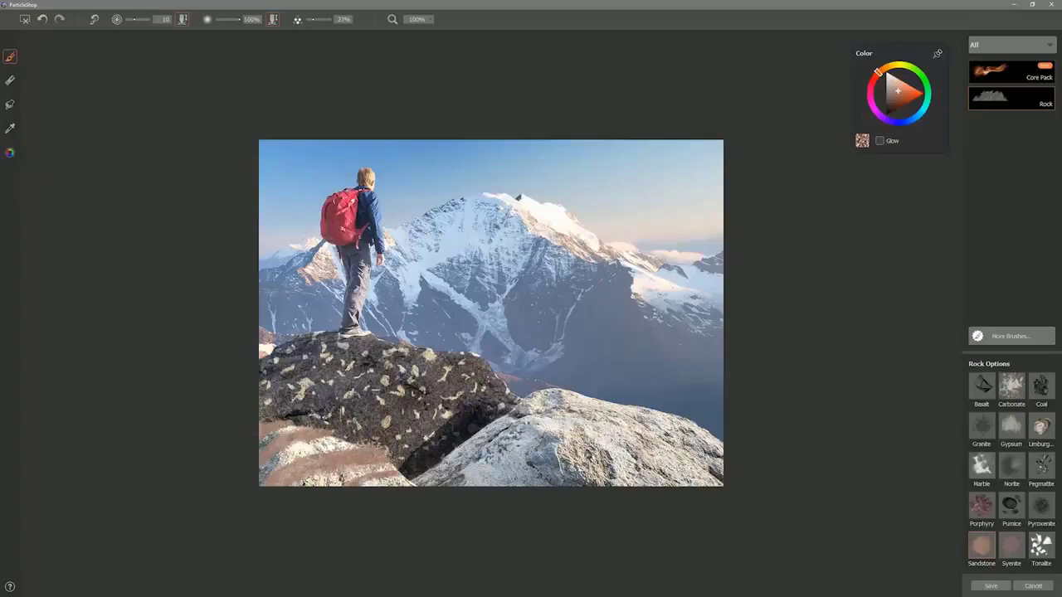
- Fill in the lower-left rock with Sandstone strokes in varied darker and lighter orange-brown shades
click(882, 71)
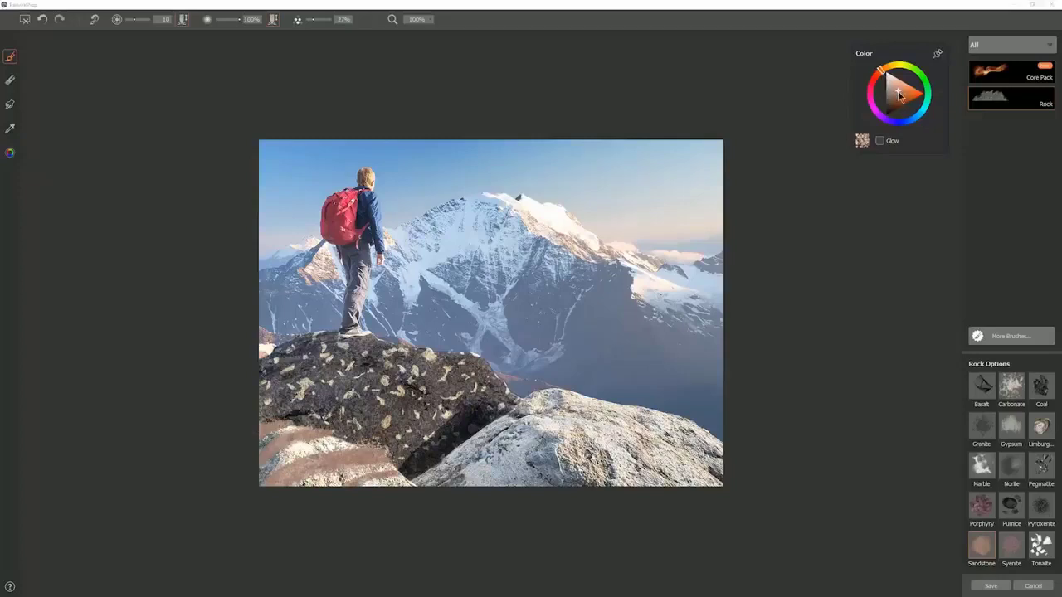
click(899, 96)
drag(262, 445, 298, 427)
mouse_move(261, 485)
mouse_down()
mouse_move(356, 449)
mouse_move(335, 488)
mouse_up()
click(896, 90)
mouse_move(418, 482)
mouse_down()
mouse_move(259, 473)
mouse_move(352, 448)
mouse_up()
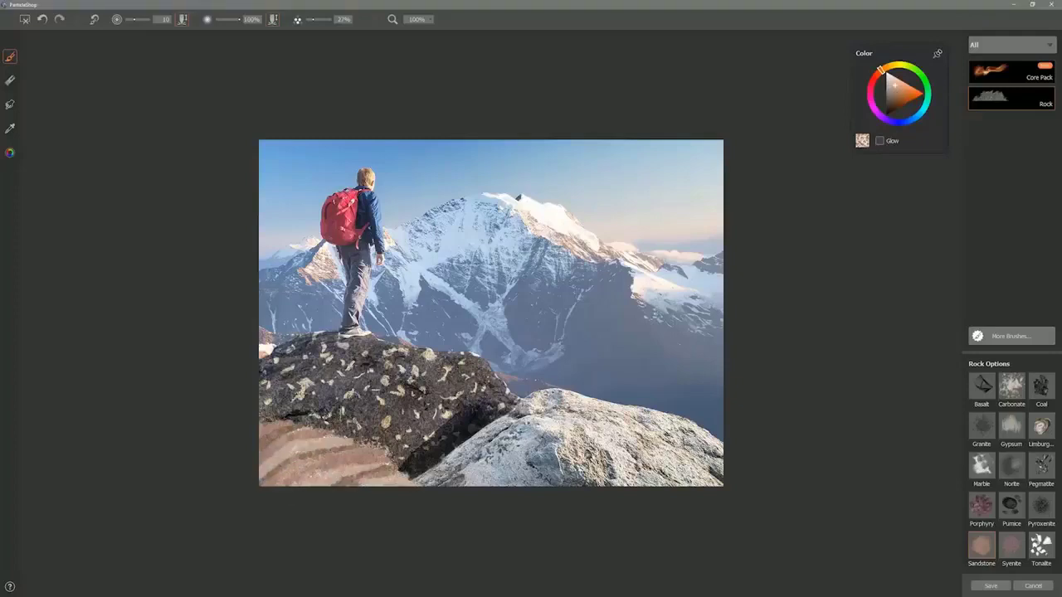
click(897, 100)
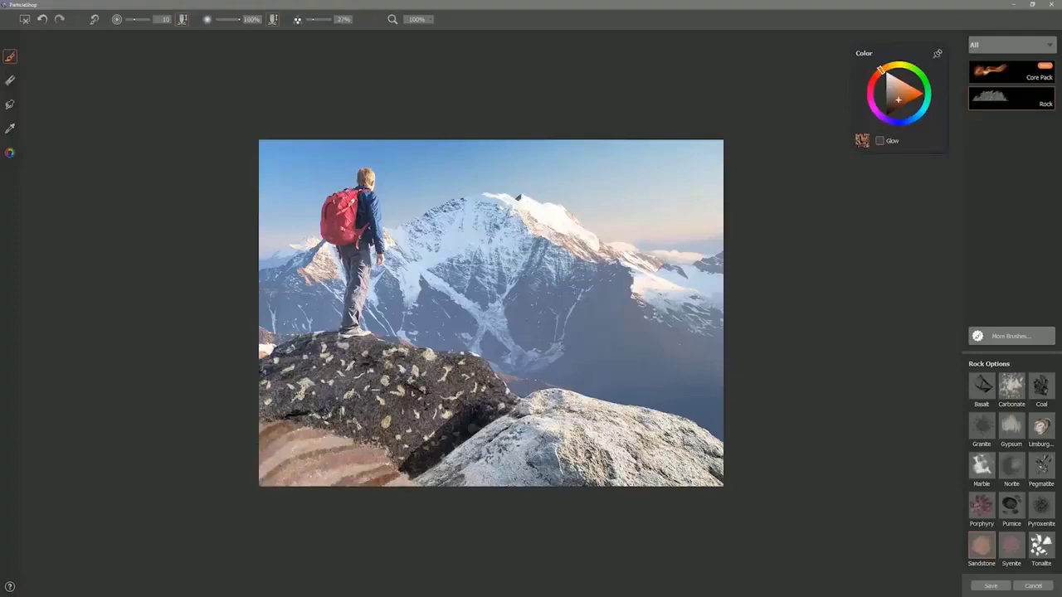
- Save only the sandstone brushstrokes back to Photoshop and set the new ParticleShop layer's blend mode to Multiply
click(991, 586)
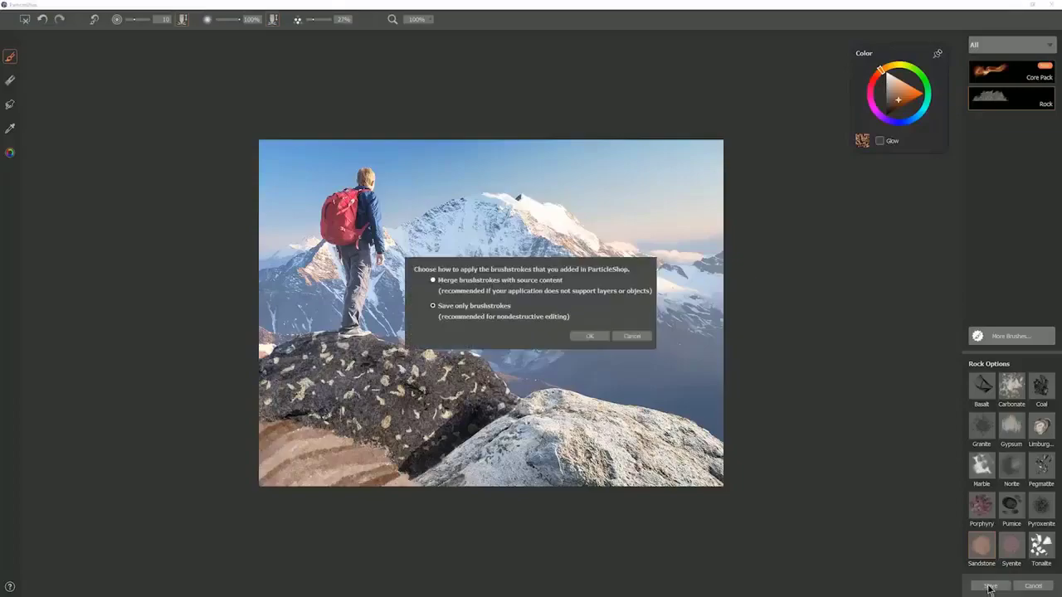
click(599, 339)
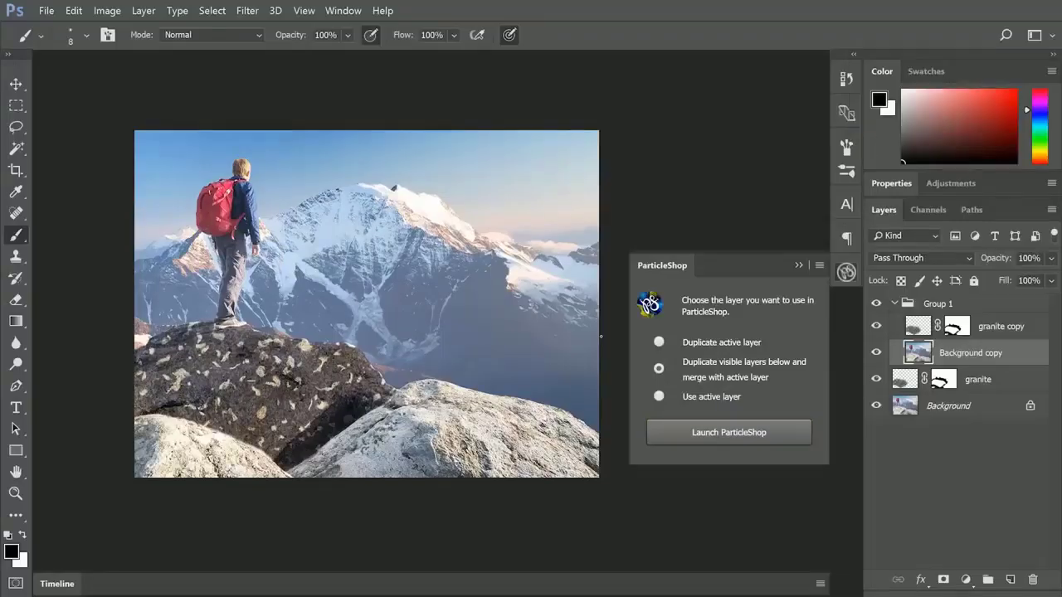
click(909, 258)
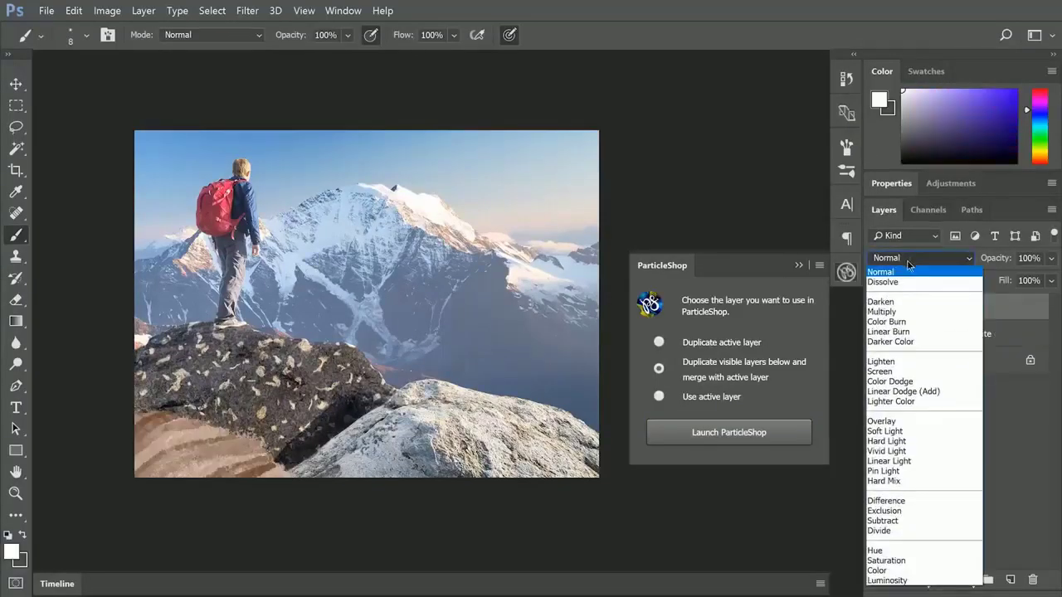
click(890, 312)
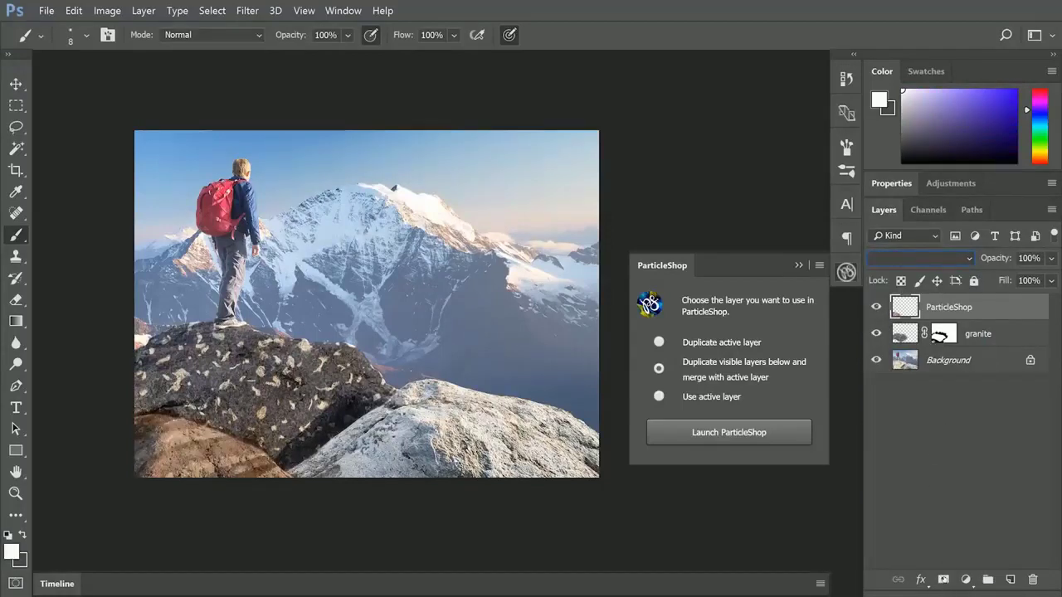
- Add a layer mask to the sandstone layer and refine the rock's edge on it in black and white with a 20 px brush
click(943, 579)
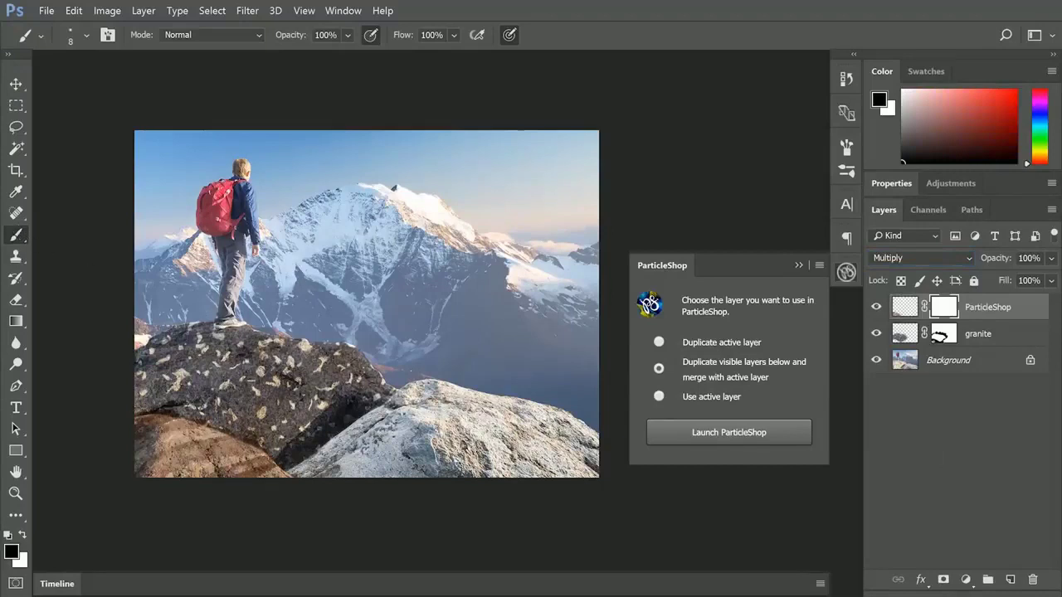
key(bracketright)
key(bracketright)
key(bracketright)
key(x)
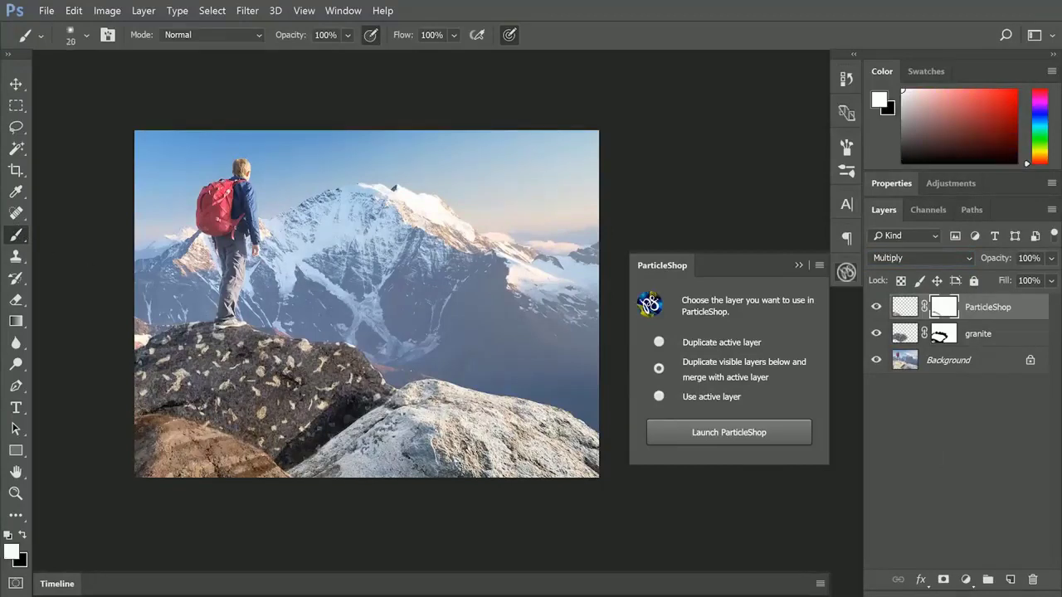
- Adjust the sandstone layer's Hue/Saturation to saturation +41 and lightness -5
click(904, 307)
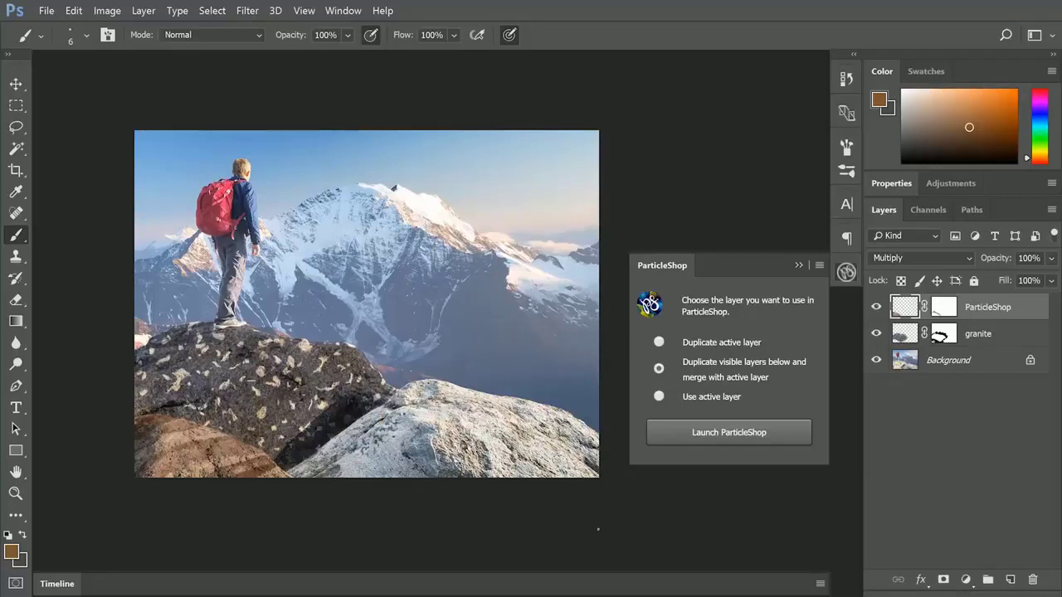
click(106, 9)
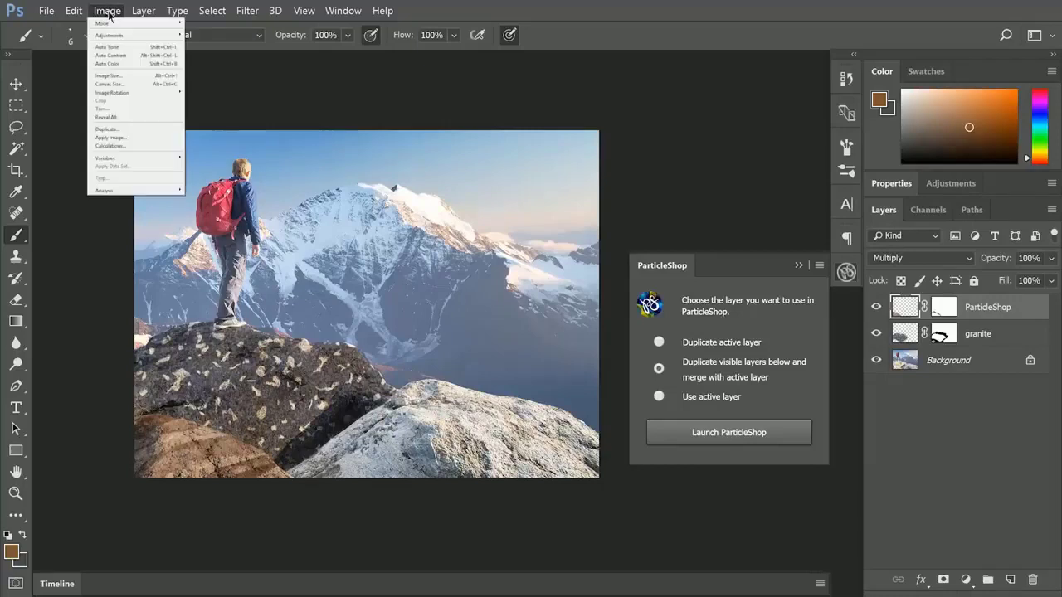
mouse_move(120, 37)
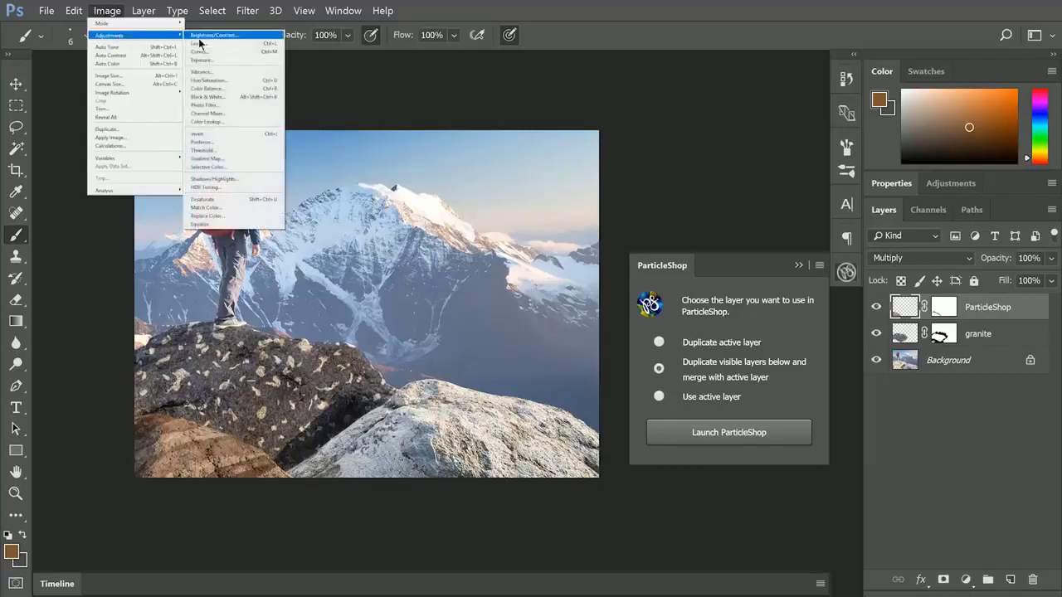
click(232, 82)
drag(505, 252, 527, 254)
mouse_move(494, 291)
mouse_down()
mouse_move(473, 294)
mouse_move(504, 290)
mouse_move(490, 290)
mouse_up()
mouse_move(493, 213)
mouse_down()
mouse_move(509, 217)
mouse_move(496, 213)
mouse_up()
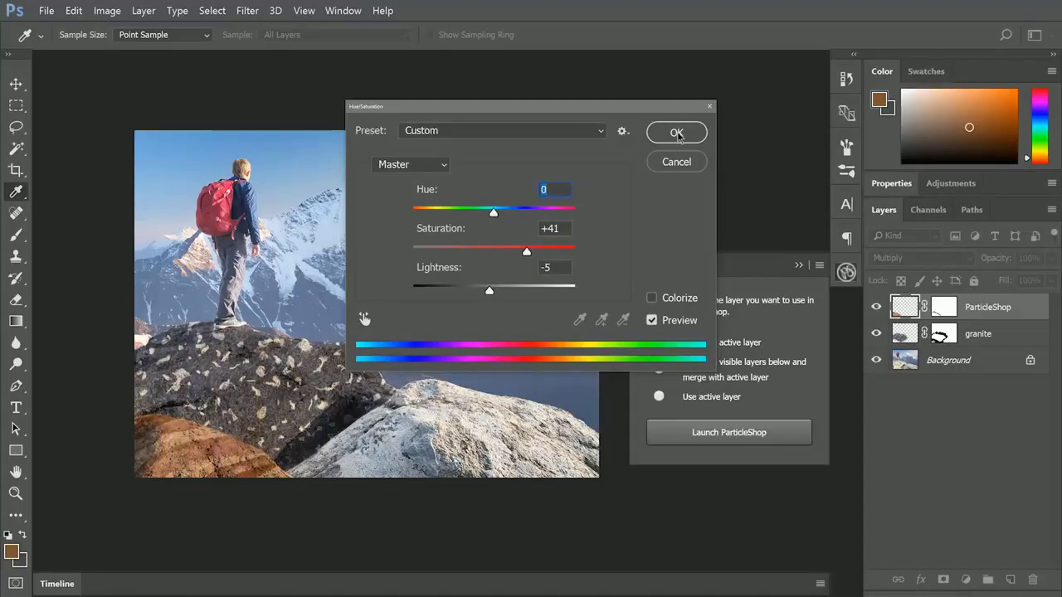
click(676, 133)
key(b)
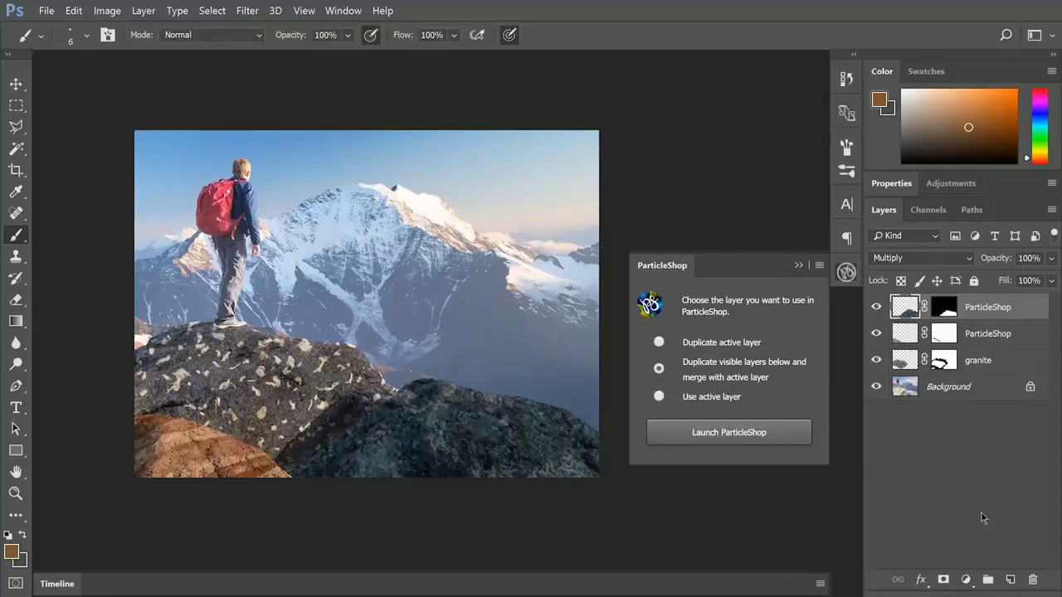
- Add a new layer named rock and paint a small light-grey stone on the granite boulder with a hard 6 px brush
click(1009, 580)
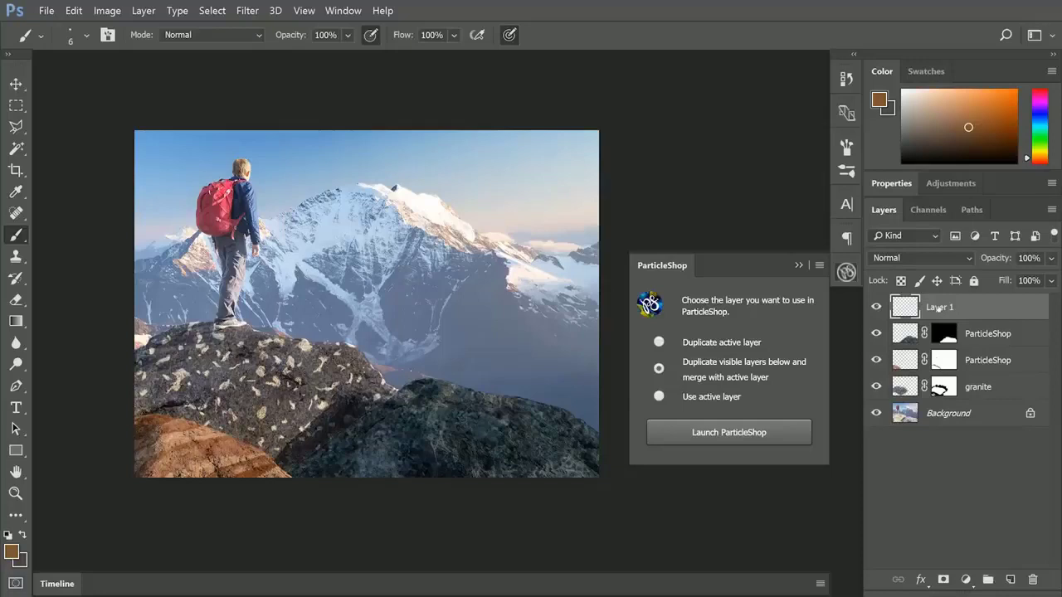
click(87, 35)
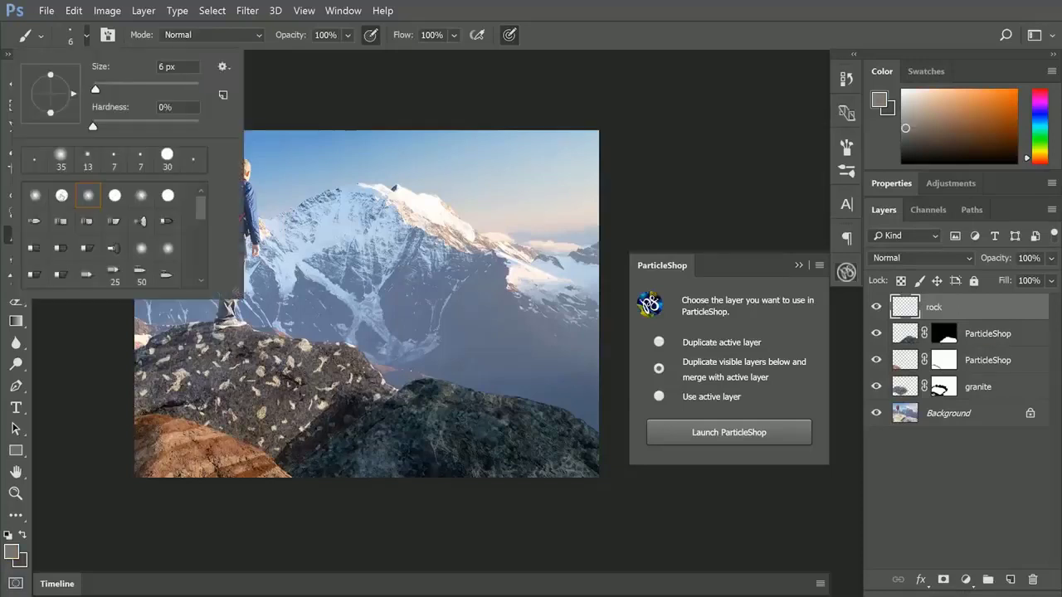
click(62, 195)
click(909, 114)
click(909, 113)
click(906, 120)
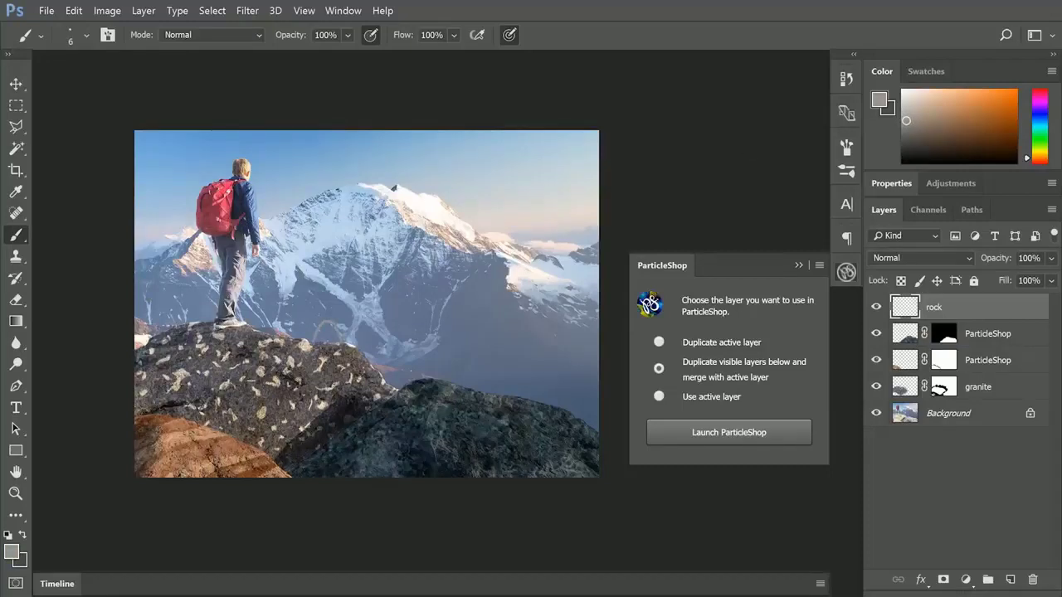
drag(328, 330, 330, 335)
- Lock the rock layer's transparent pixels and shade the small stone dark grey with a soft 80 px brush
click(901, 280)
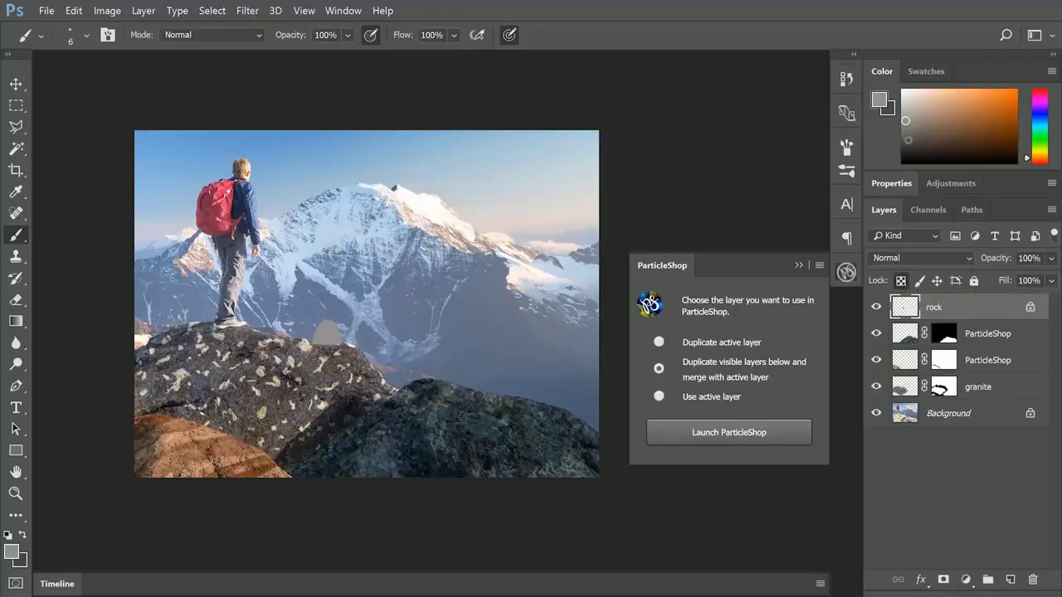
click(908, 143)
click(907, 146)
click(73, 37)
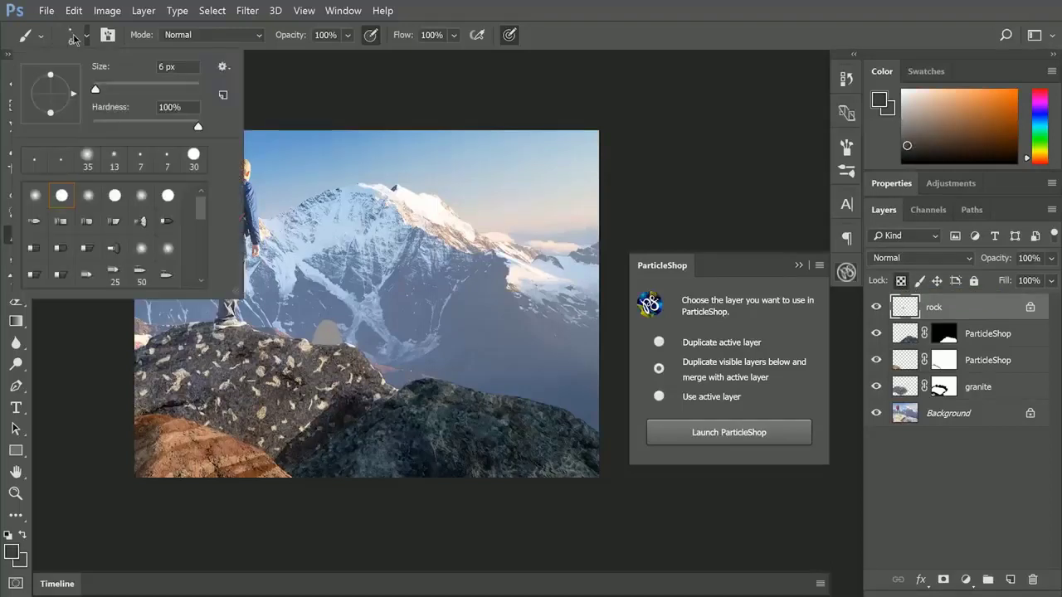
click(86, 158)
click(289, 264)
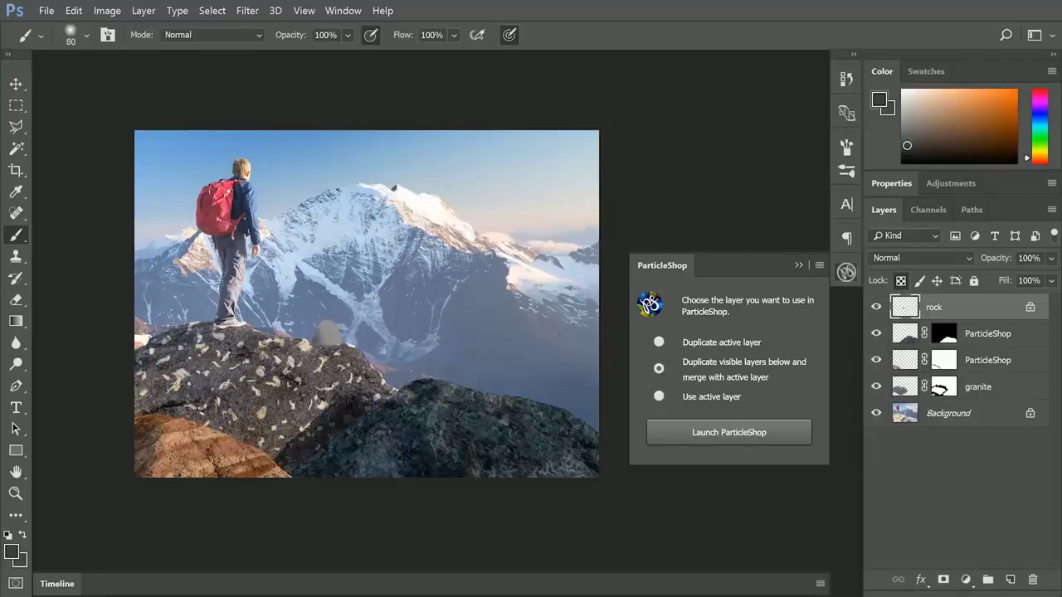
mouse_move(330, 340)
mouse_down()
mouse_move(320, 324)
mouse_move(334, 346)
mouse_move(318, 345)
mouse_move(326, 334)
mouse_up()
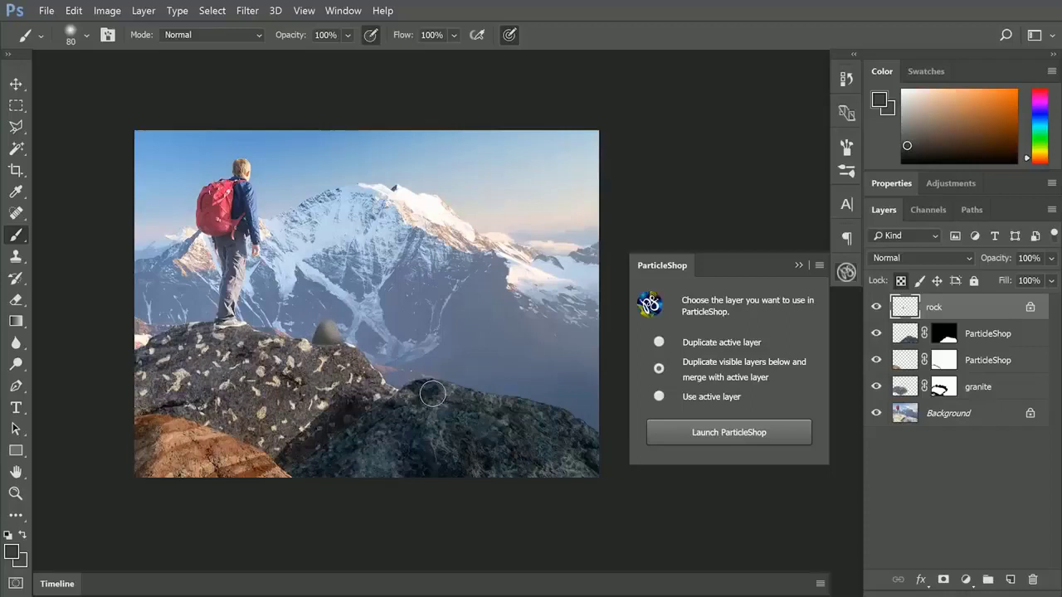
- Paint light-grey highlights on the small stone, reduce the brush to 45 px and sample a pale blue from the sky for tinting
click(905, 121)
click(907, 113)
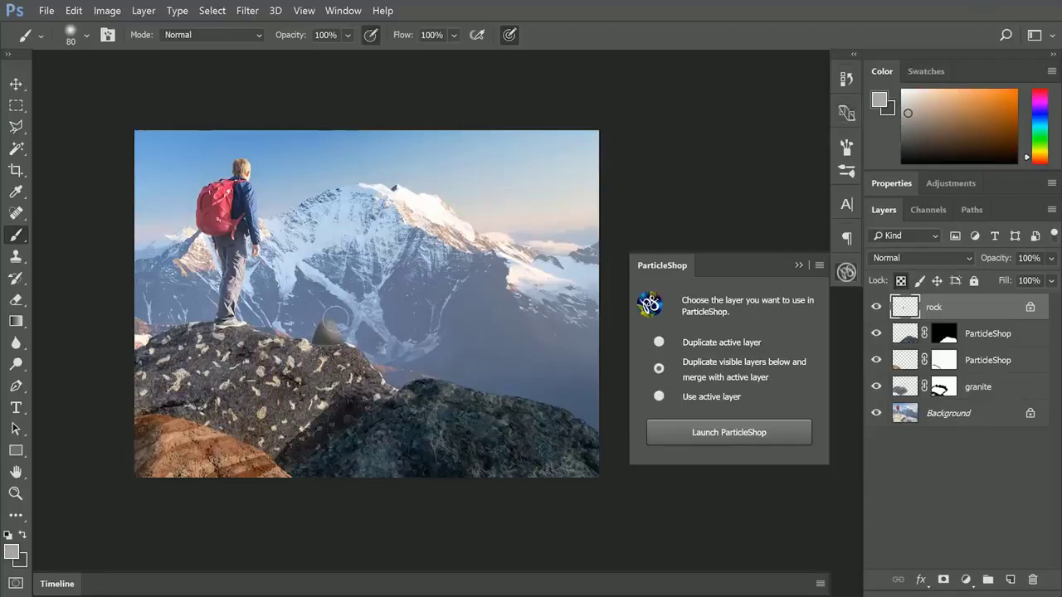
key(bracketleft)
key(bracketleft)
key(bracketleft)
key(bracketleft)
alt+click(428, 166)
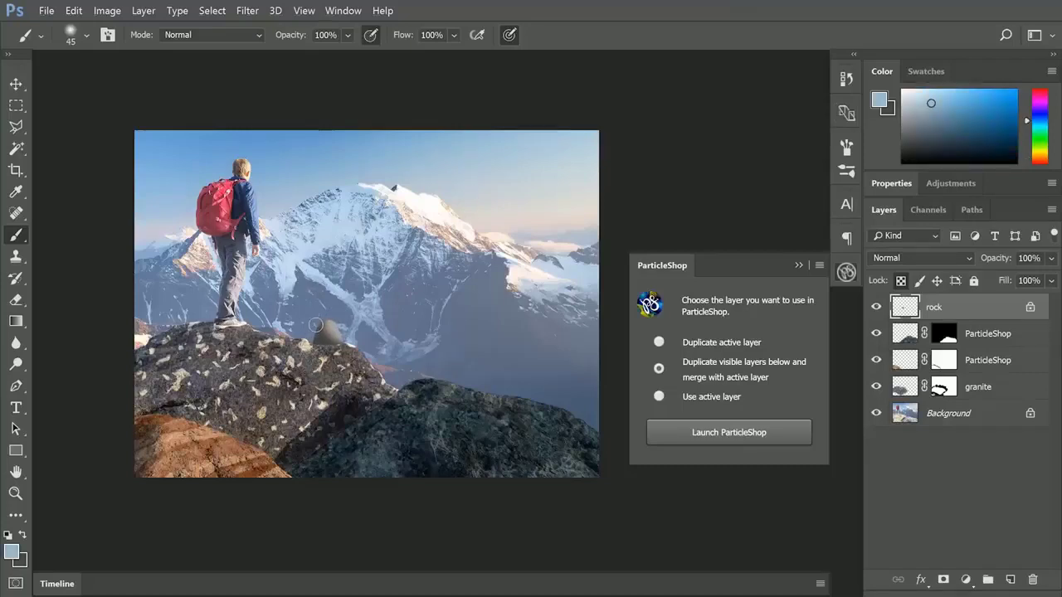
- Add finer dark and light shading to the small stone with a soft 15 px brush
key(d)
key(bracketleft)
key(bracketleft)
key(bracketleft)
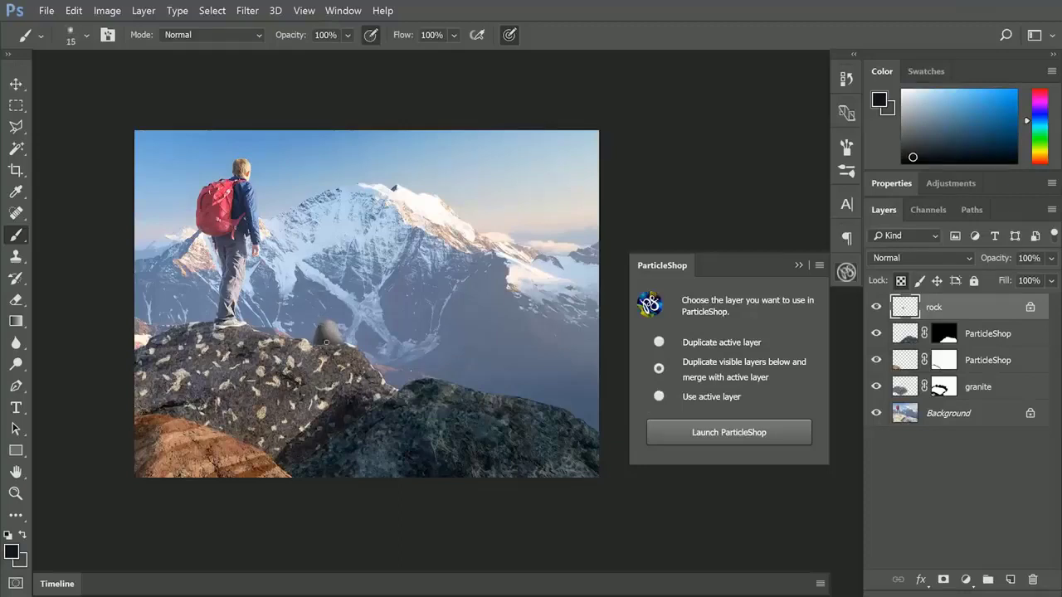
key(x)
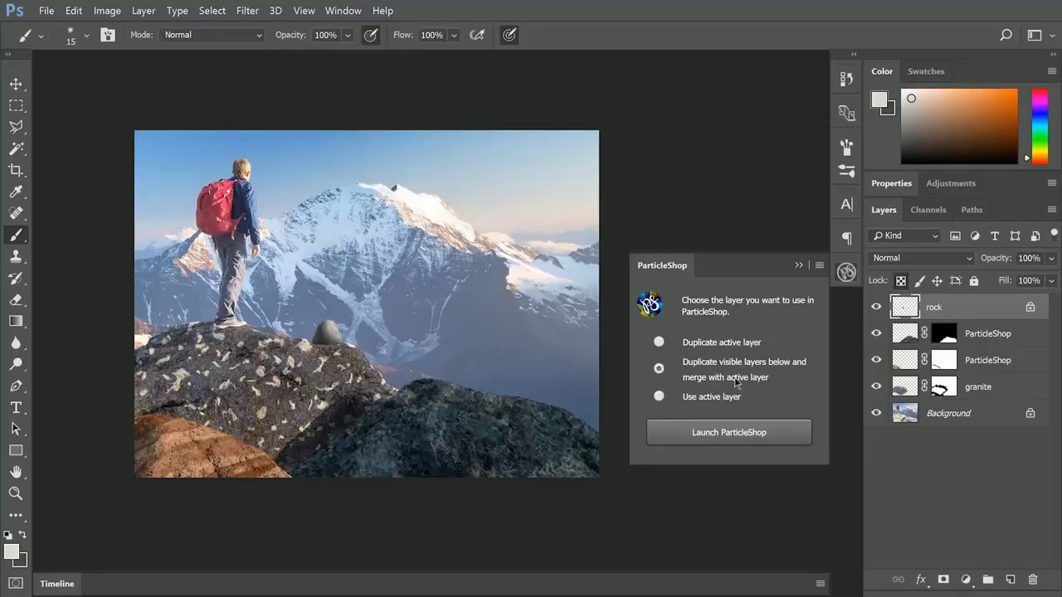
- Paint Carbonate texture over the small stone in ParticleShop at brush size 10 and save only the brushstrokes back to Photoshop
click(726, 433)
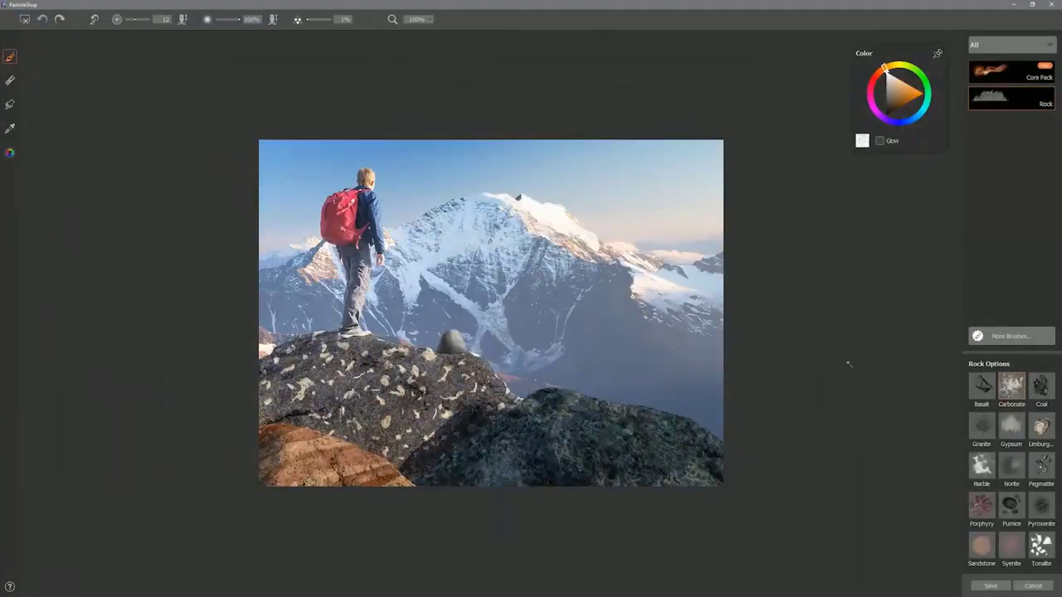
drag(847, 362, 847, 363)
mouse_move(455, 354)
mouse_down()
mouse_move(442, 347)
mouse_move(459, 330)
mouse_up()
click(991, 586)
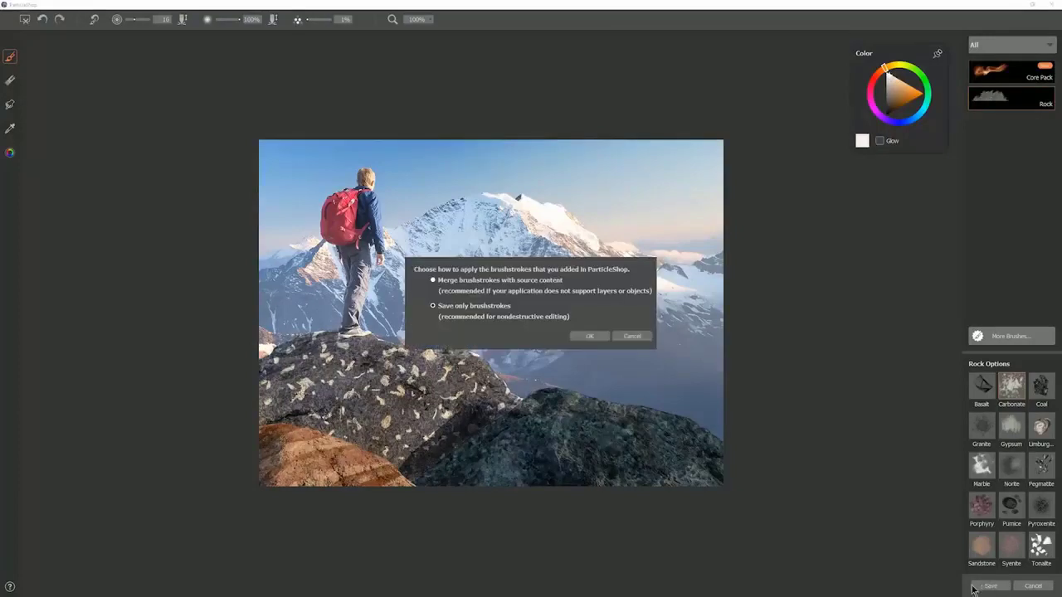
click(588, 335)
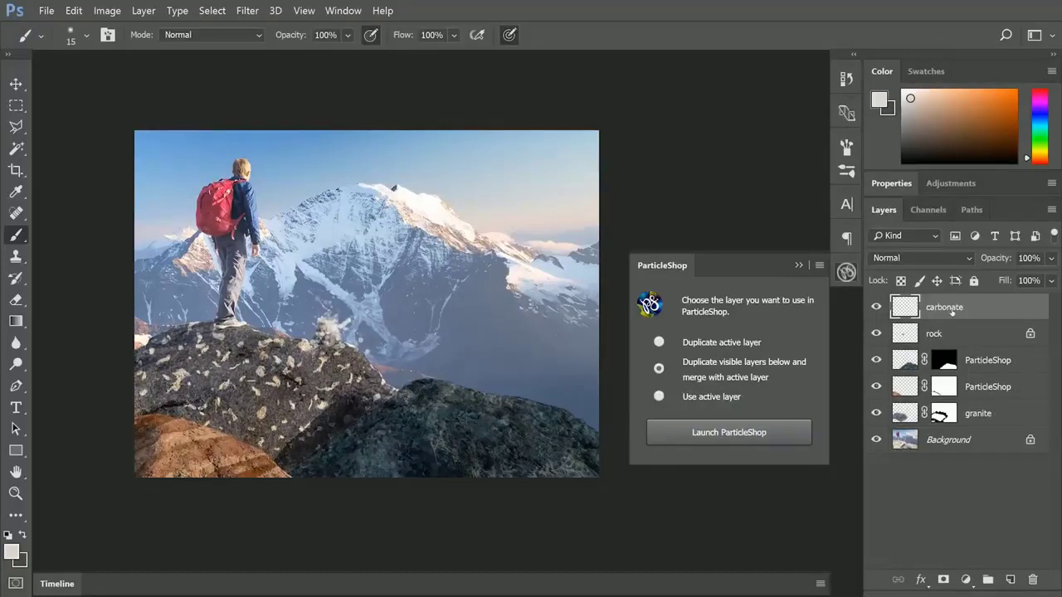
- Blend the carbonate layer with Overlay, mask it to the small stone and lower its opacity to 65%
click(916, 260)
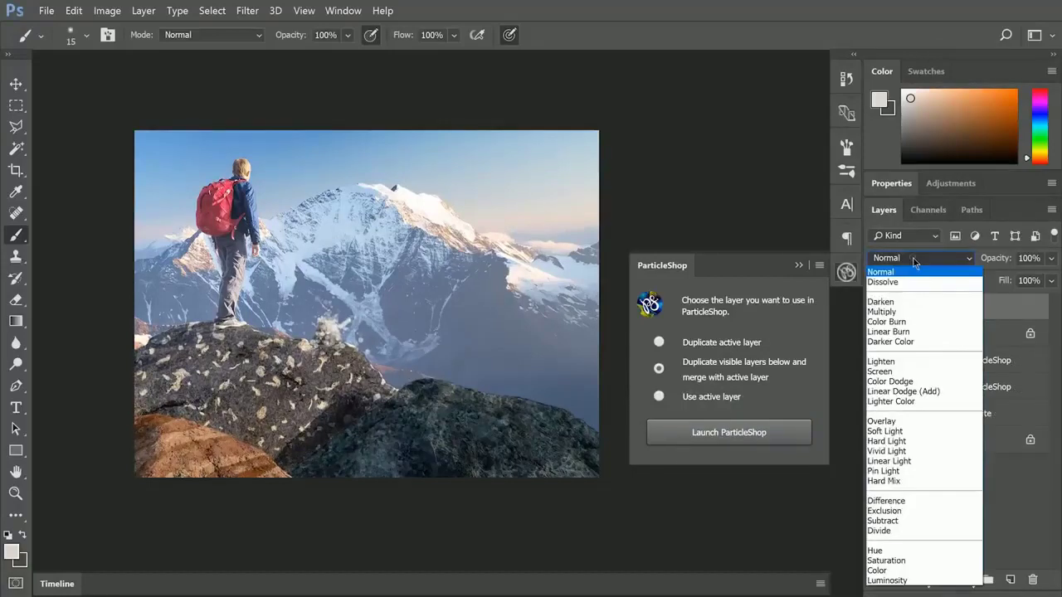
click(889, 420)
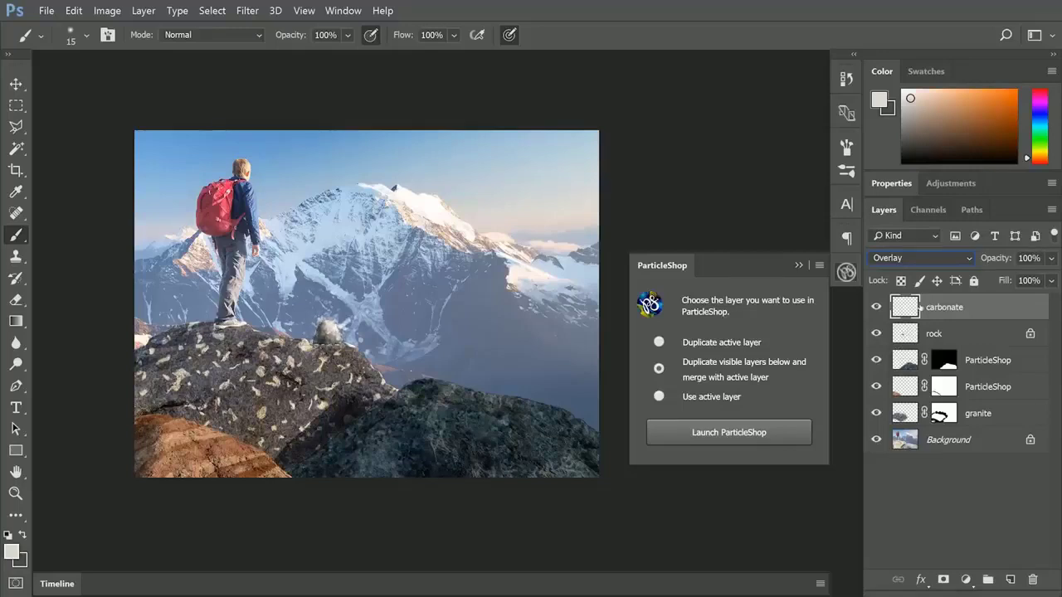
click(943, 580)
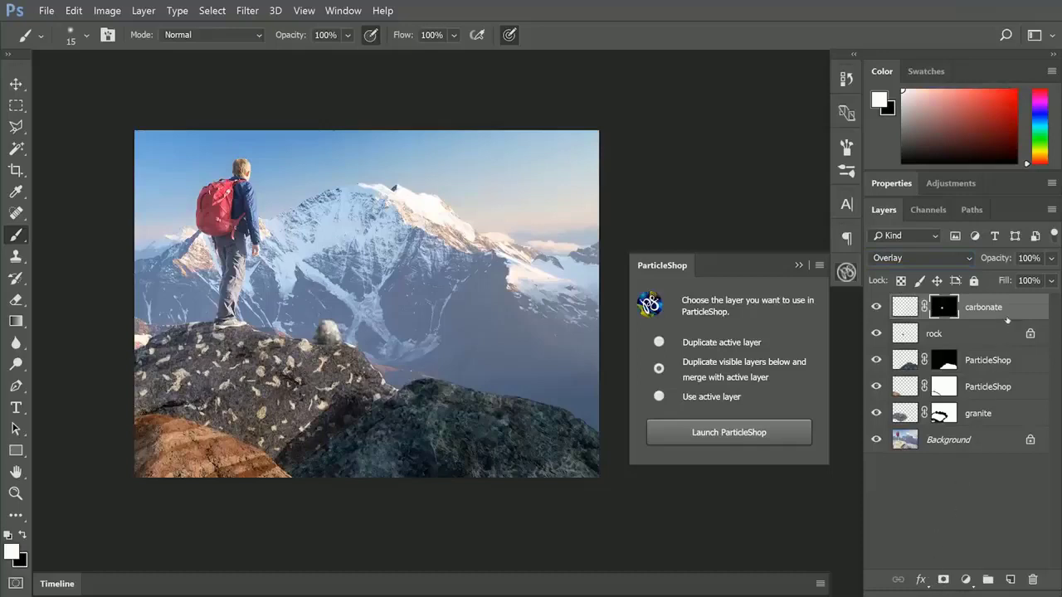
click(1051, 258)
drag(1046, 280, 1020, 280)
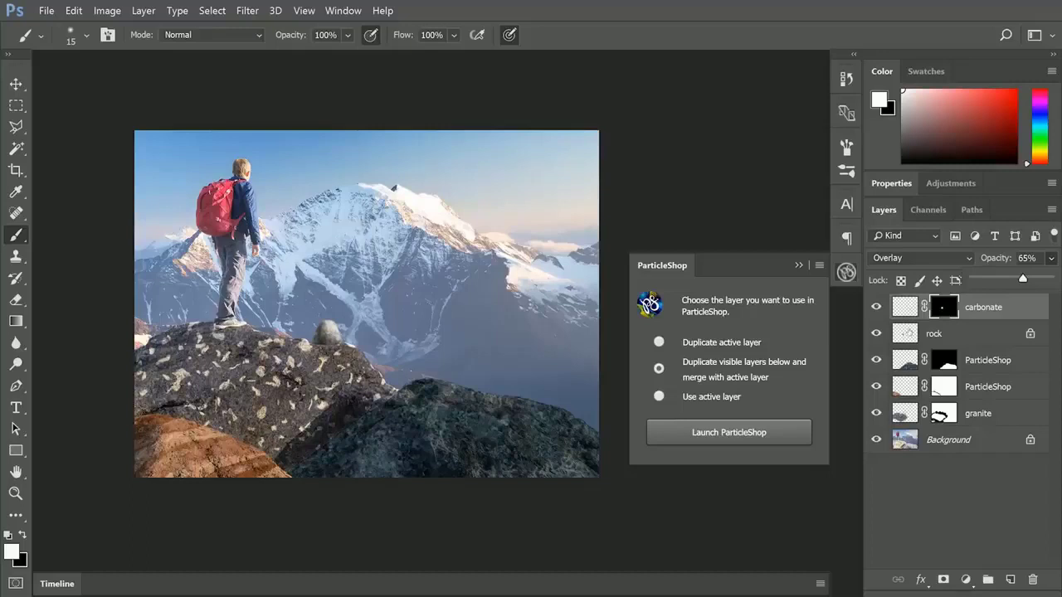
- Brighten the small stone on the rock layer with near-white strokes, reducing the brush to 8 px
click(909, 335)
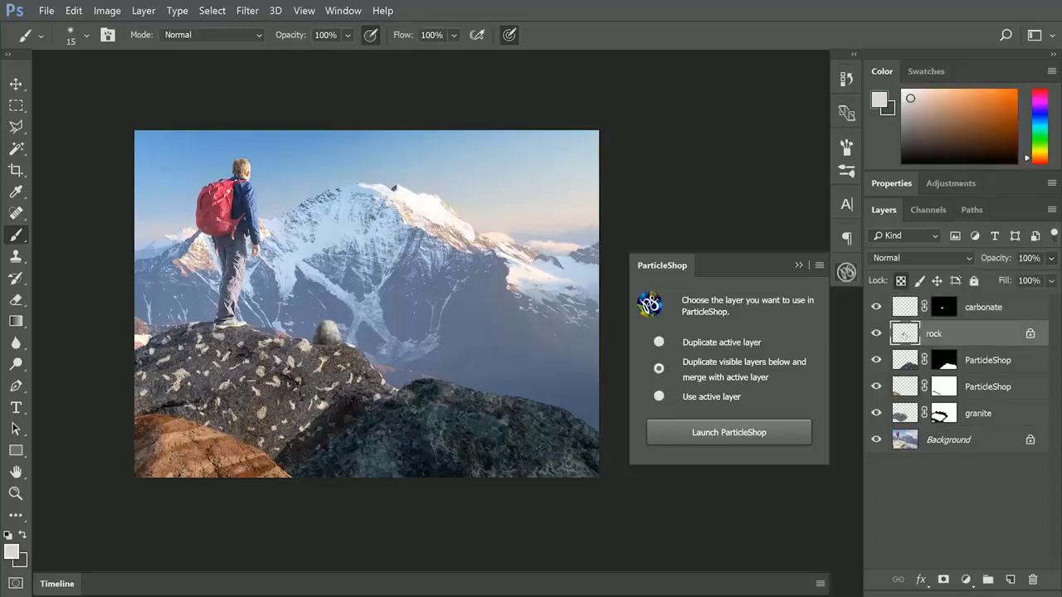
click(904, 92)
key(bracketleft)
key(bracketleft)
key(bracketleft)
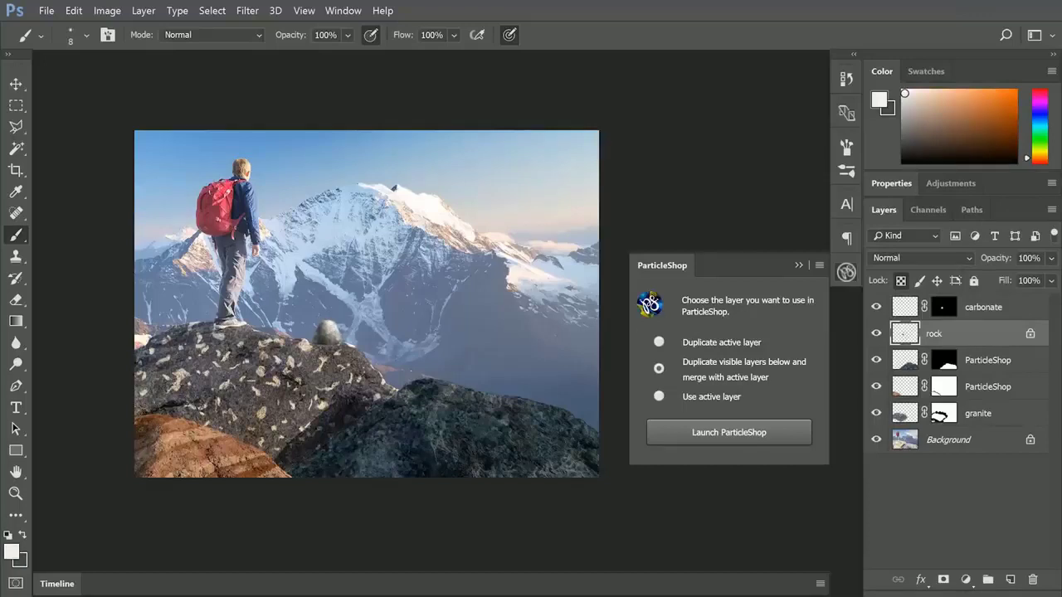
- Compare the small stone with and without the carbonate texture, and merge the carbonate and rock layers
click(877, 307)
click(877, 307)
click(877, 307)
click(877, 307)
click(877, 307)
click(877, 307)
click(906, 307)
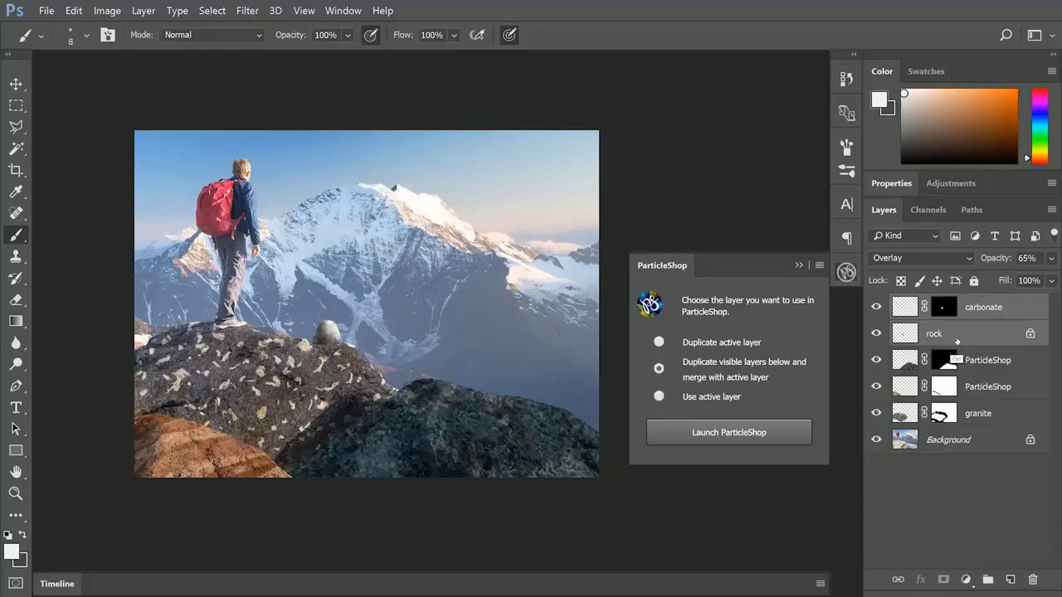
shift+click(958, 339)
key(ctrl+e)
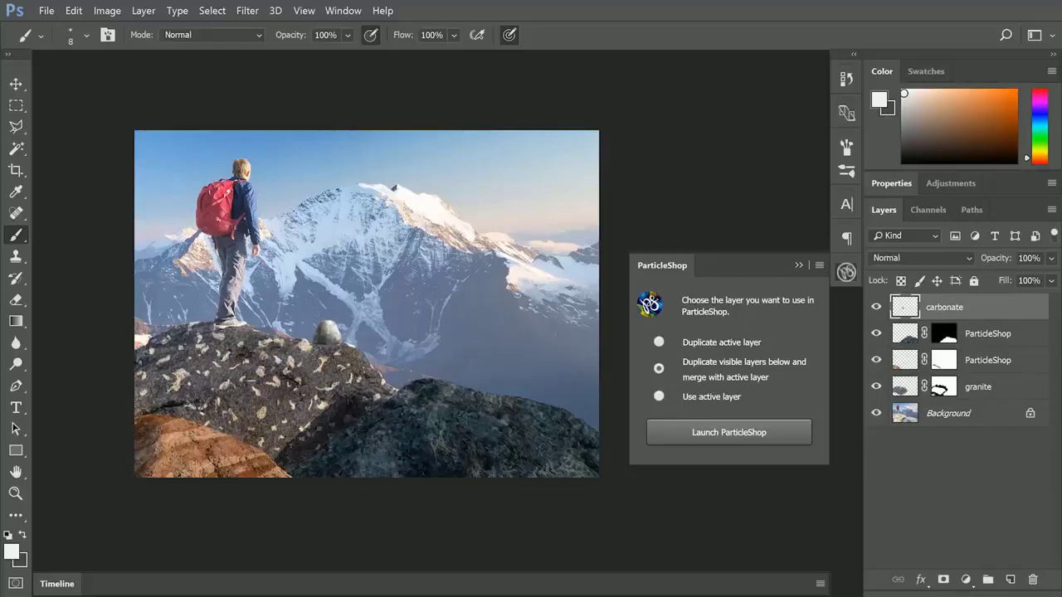
- Reshape the small stone's outline with a 7 px eraser and add near-black details with a 4 px brush
key(e)
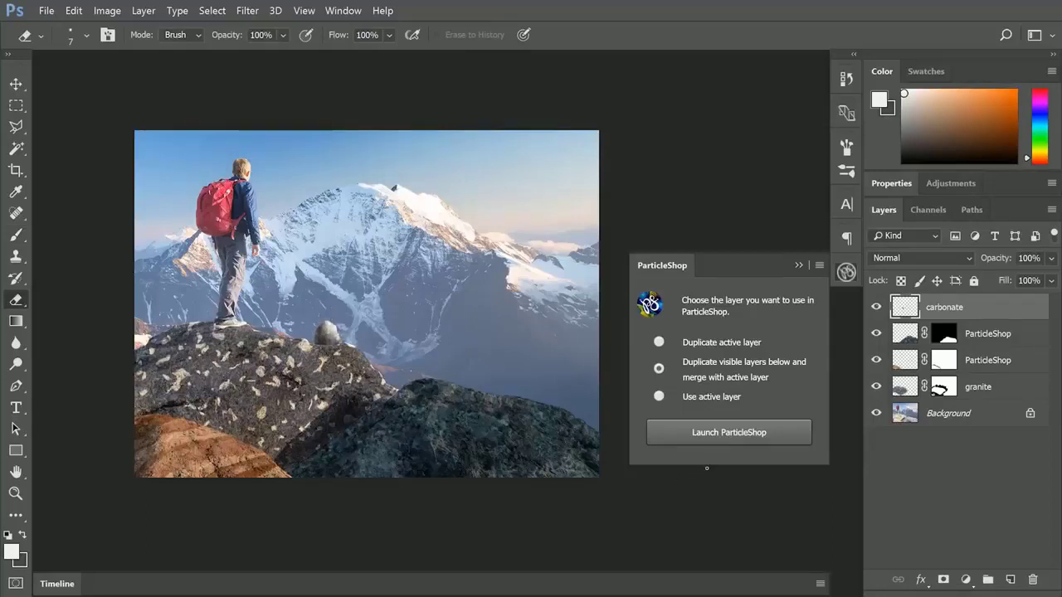
key(b)
key(x)
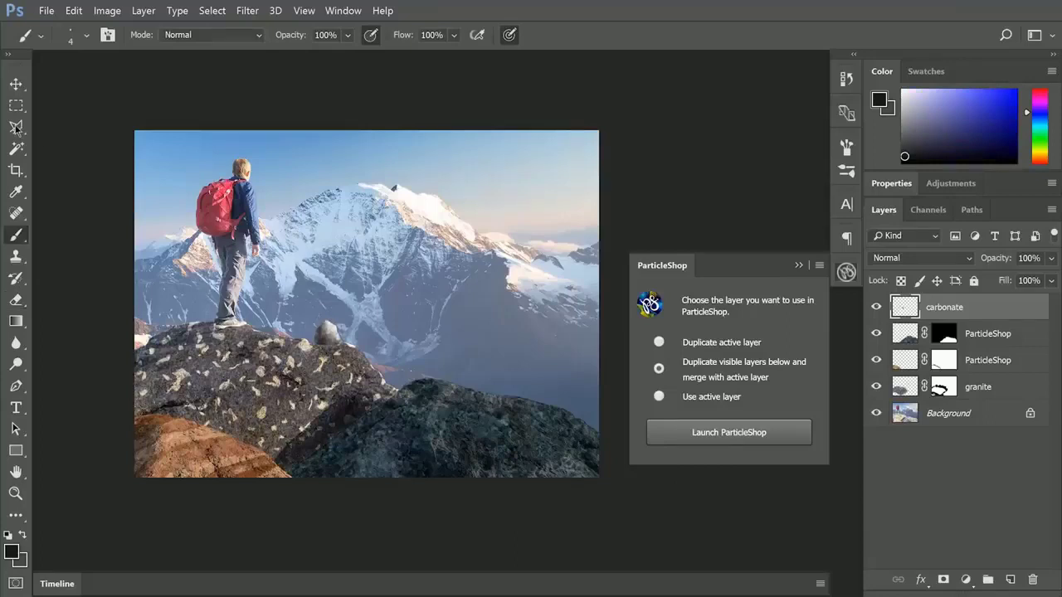
- Outline a pointed rock above the dark boulder with the Polygonal Lasso and fill it with dark grey on a new layer
drag(16, 129, 79, 151)
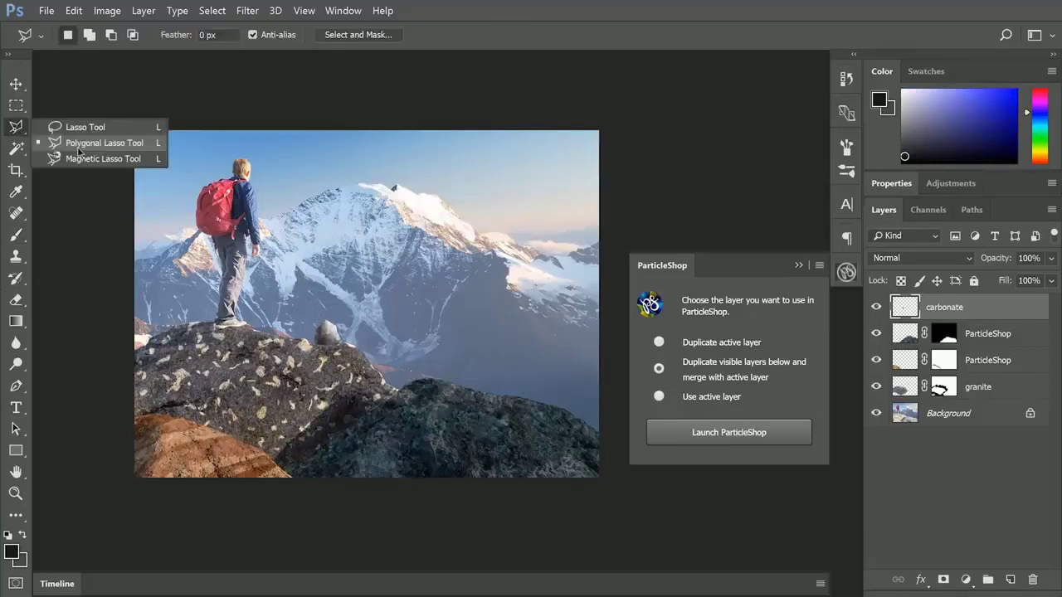
click(457, 385)
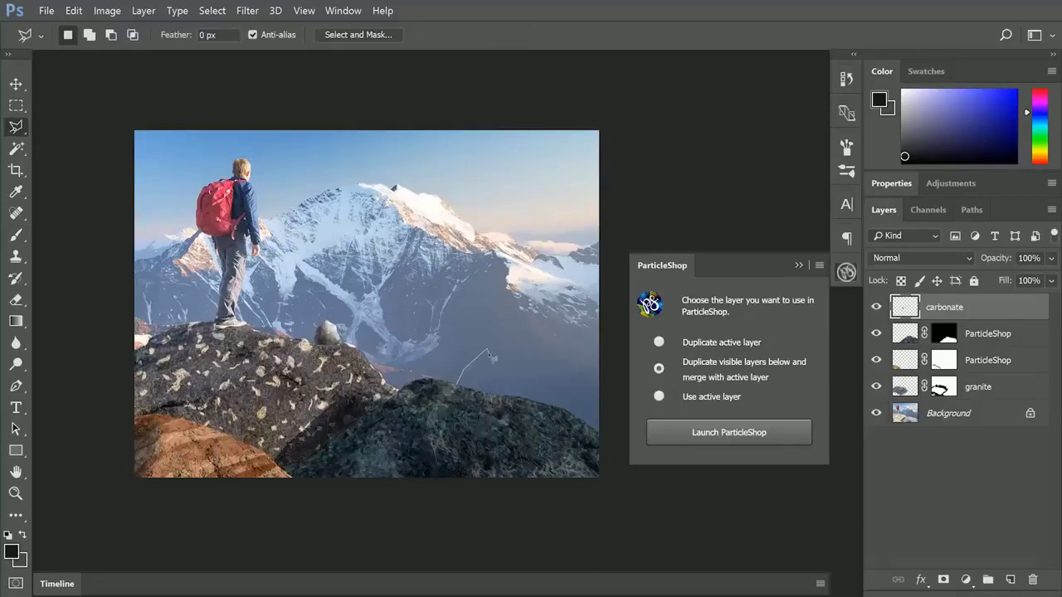
click(488, 350)
click(504, 396)
click(457, 384)
click(1010, 580)
click(908, 140)
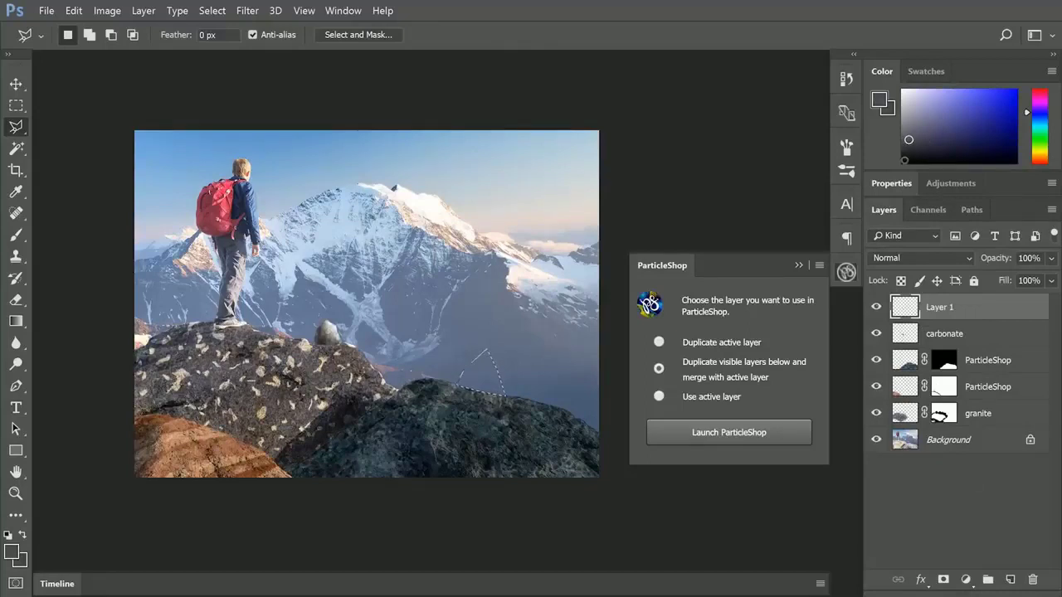
key(alt+BackSpace)
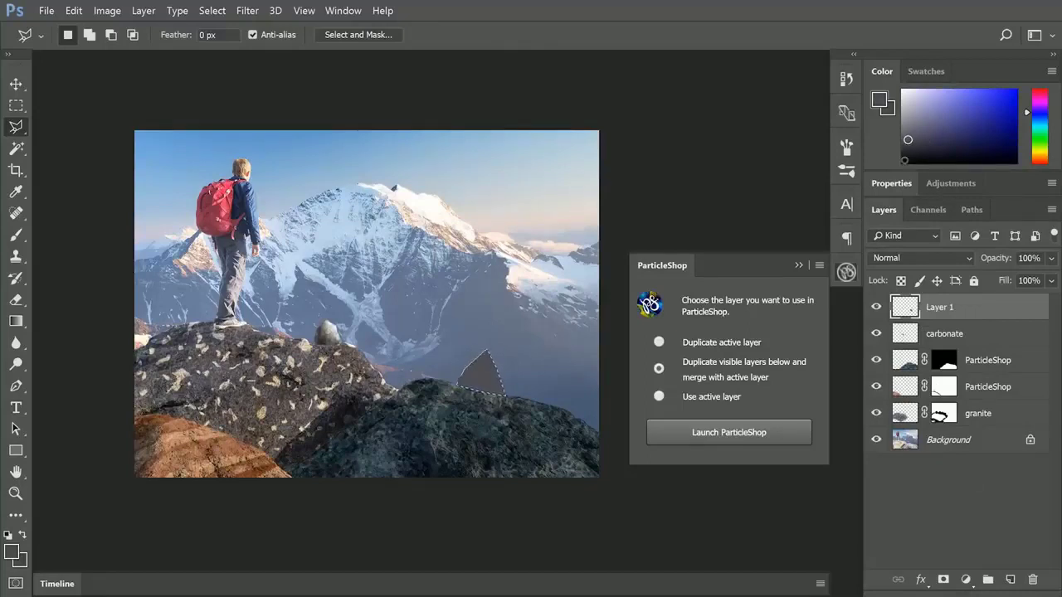
- Lock the rock layer's transparent pixels and darken the pointed rock's lasso-selected left facet using a soft 175 px brush
key(ctrl+d)
key(d)
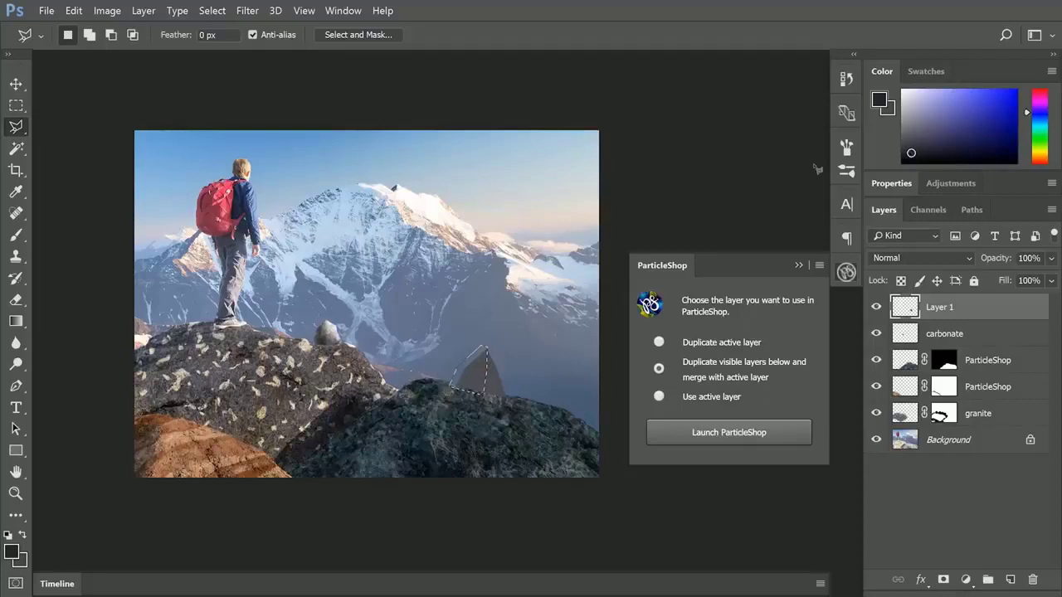
click(20, 234)
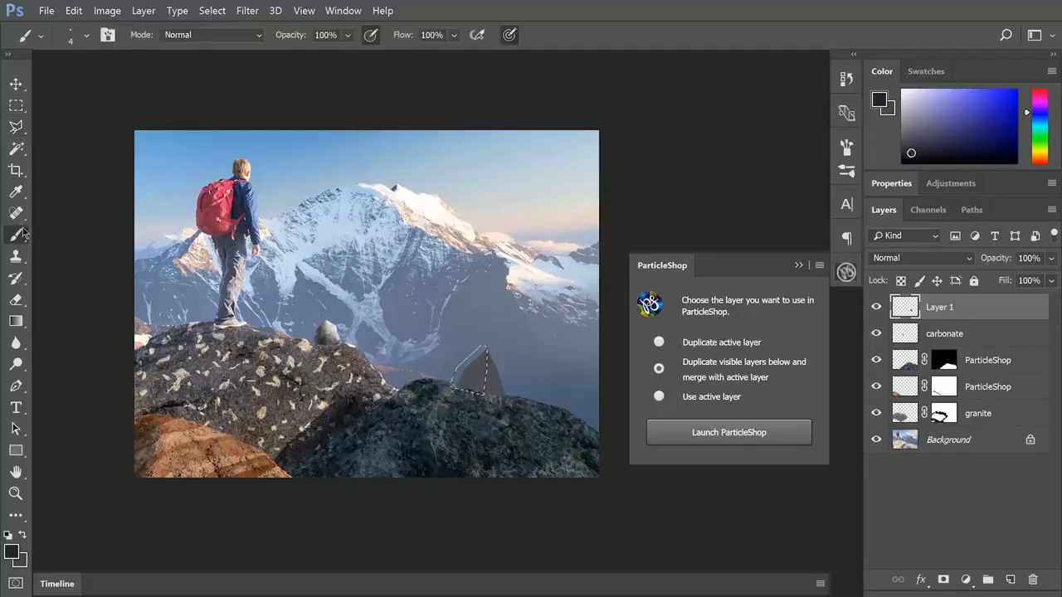
click(86, 34)
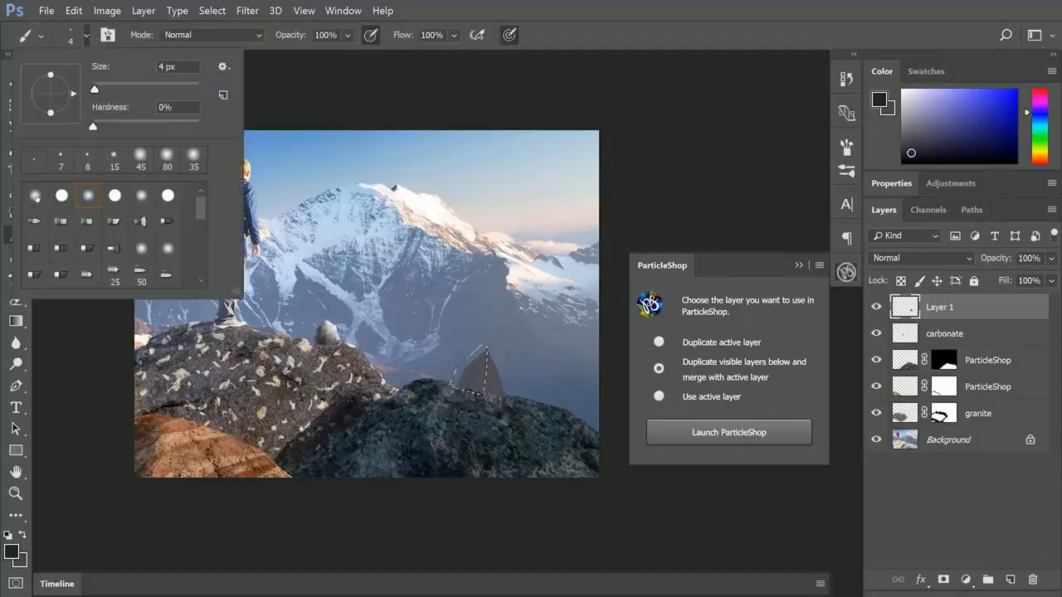
double_click(36, 197)
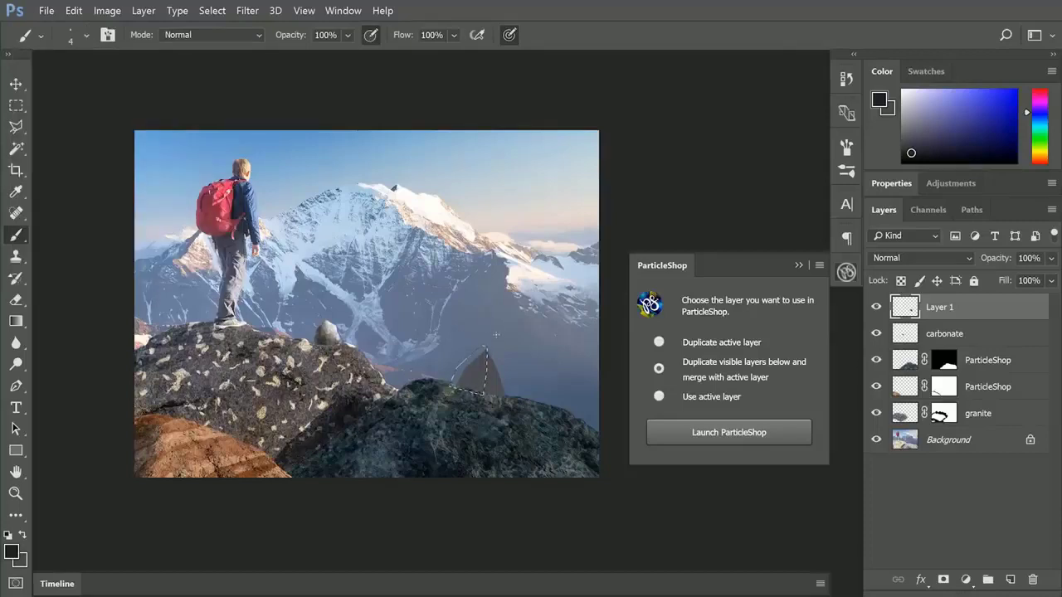
key(bracketright)
key(bracketright)
key(bracketright)
key(bracketright)
key(bracketright)
key(bracketright)
key(bracketright)
key(bracketright)
key(bracketright)
key(bracketright)
key(bracketright)
key(bracketright)
key(bracketright)
key(bracketright)
click(901, 282)
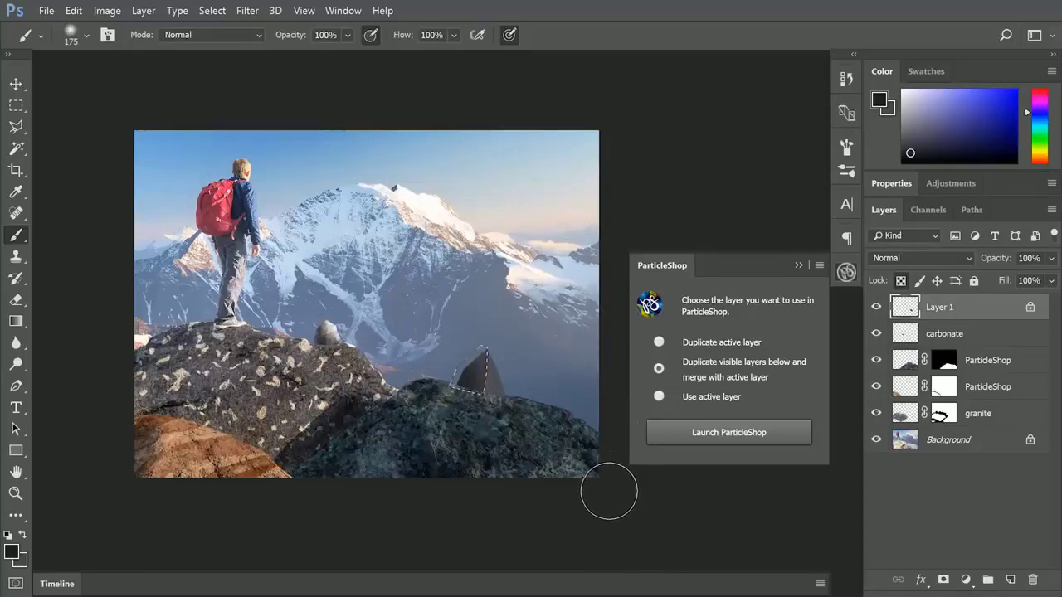
key(ctrl+d)
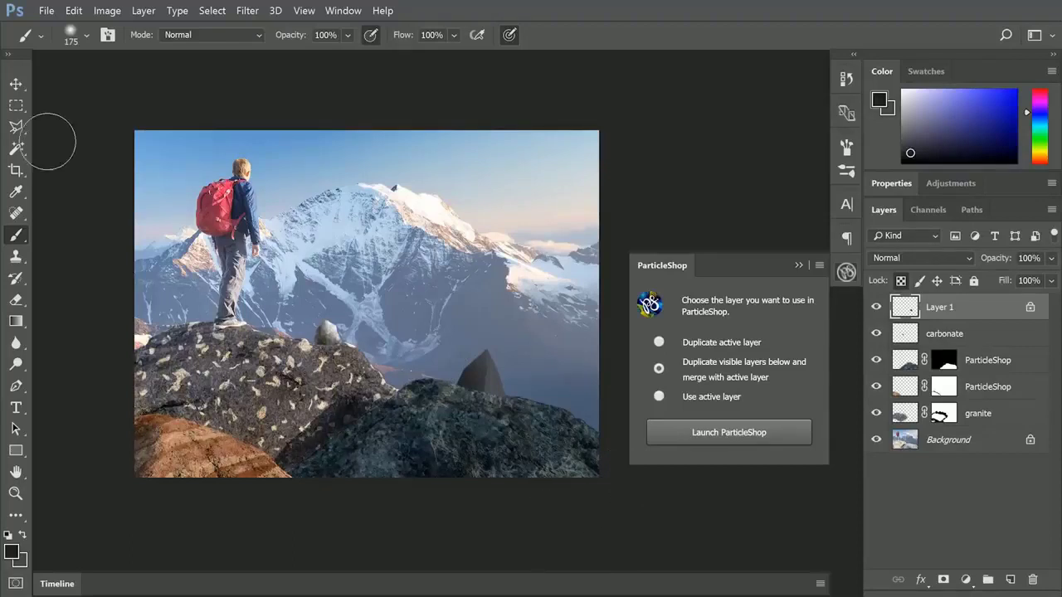
- Select a narrow facet on the upper right of the pointed rock and brush it with soft light grey
click(16, 126)
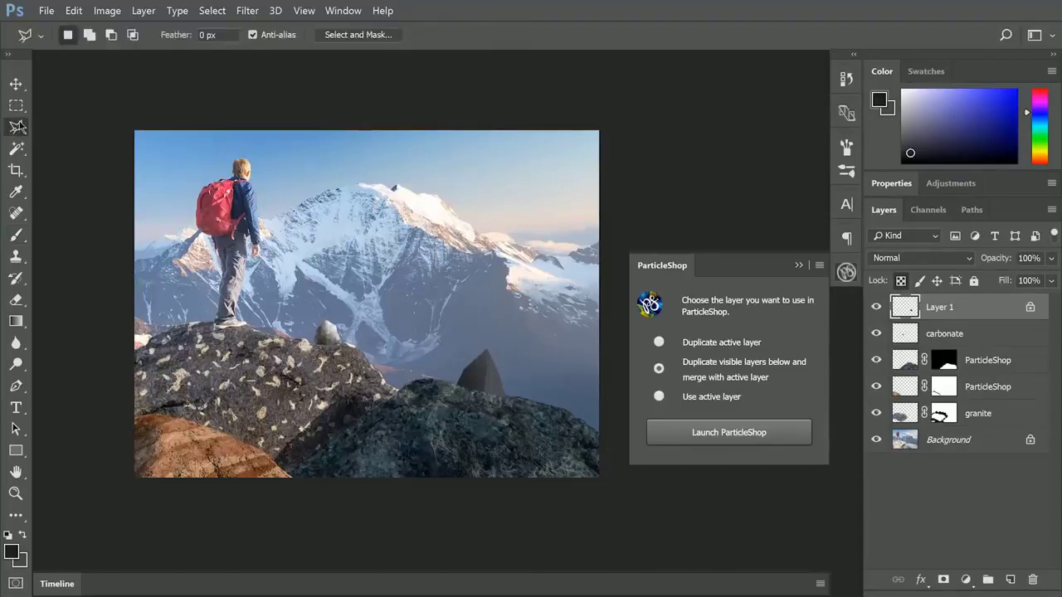
click(496, 369)
key(b)
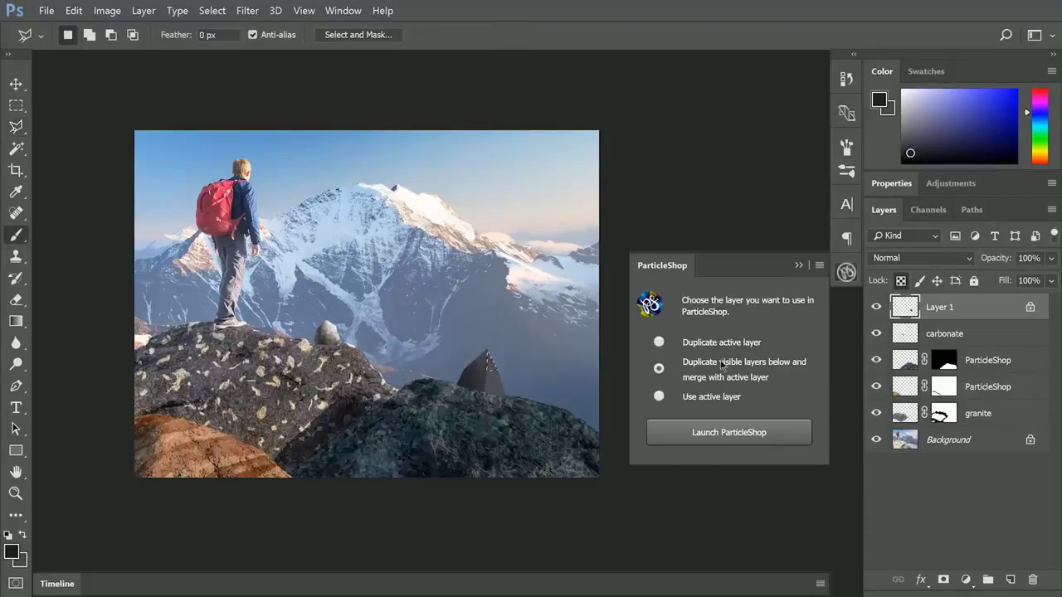
click(909, 100)
click(498, 347)
- Select the pointed rock's lower-left facet, shade it with near-black using the 175 px brush, and clear the selection
key(l)
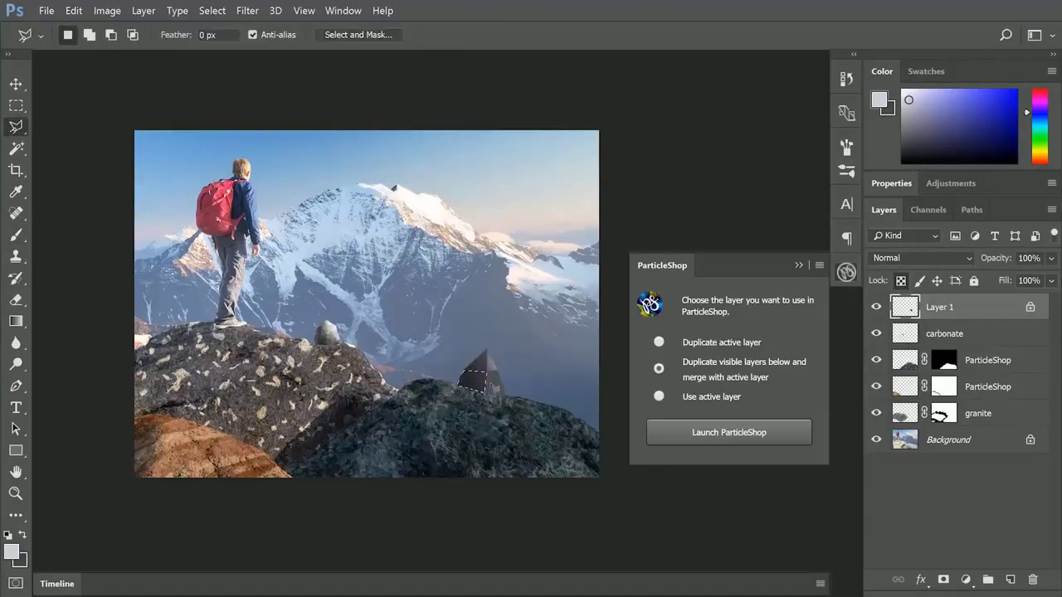
key(b)
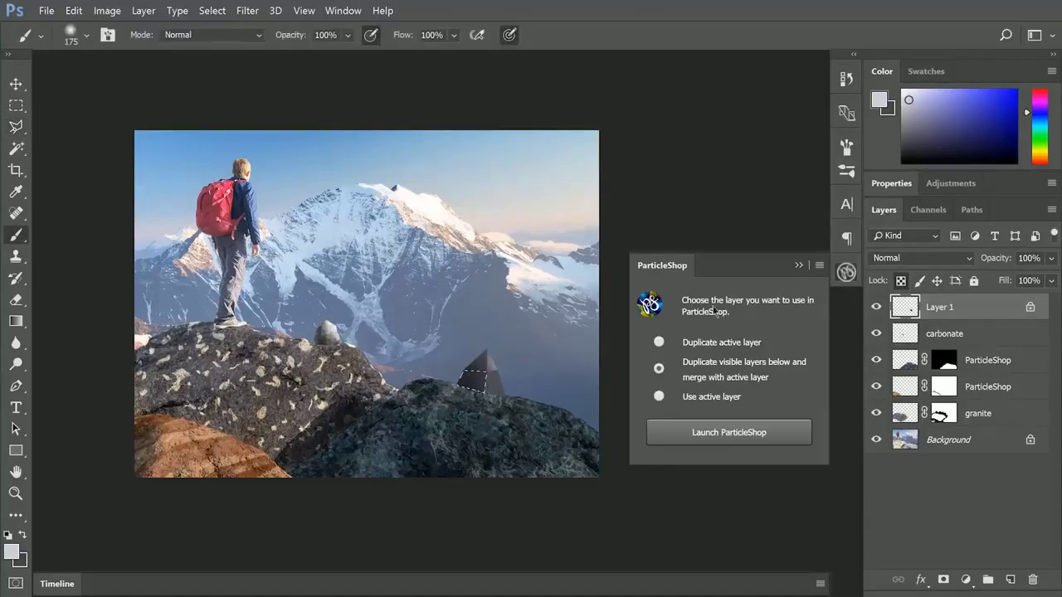
key(d)
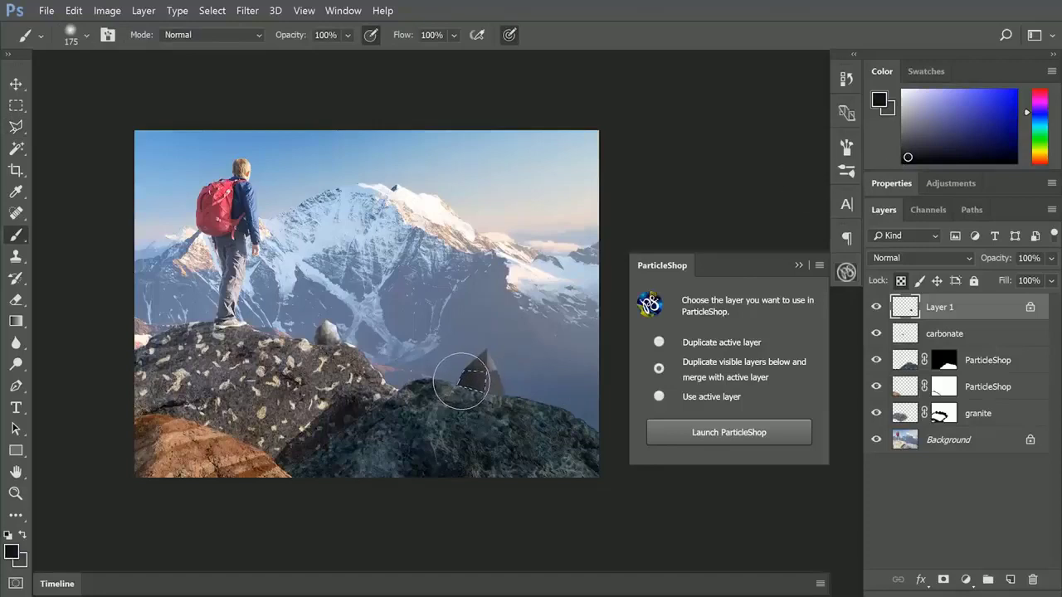
mouse_move(462, 379)
mouse_down()
mouse_move(537, 435)
mouse_move(481, 403)
mouse_up()
key(ctrl+d)
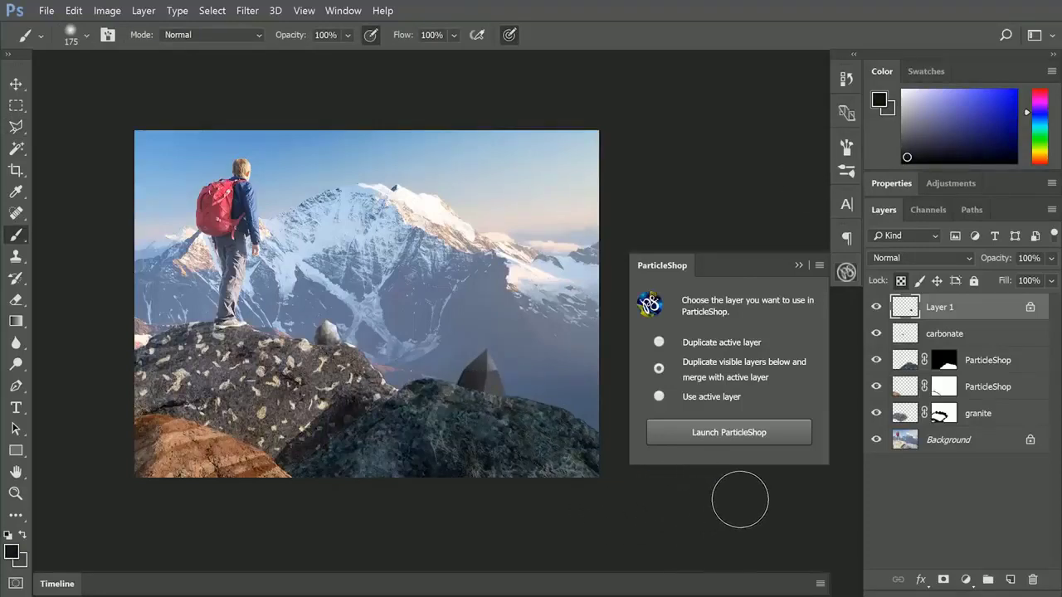
- Unlock the transparent pixels of the pointed rock's layer and rename the layer pointy
key(e)
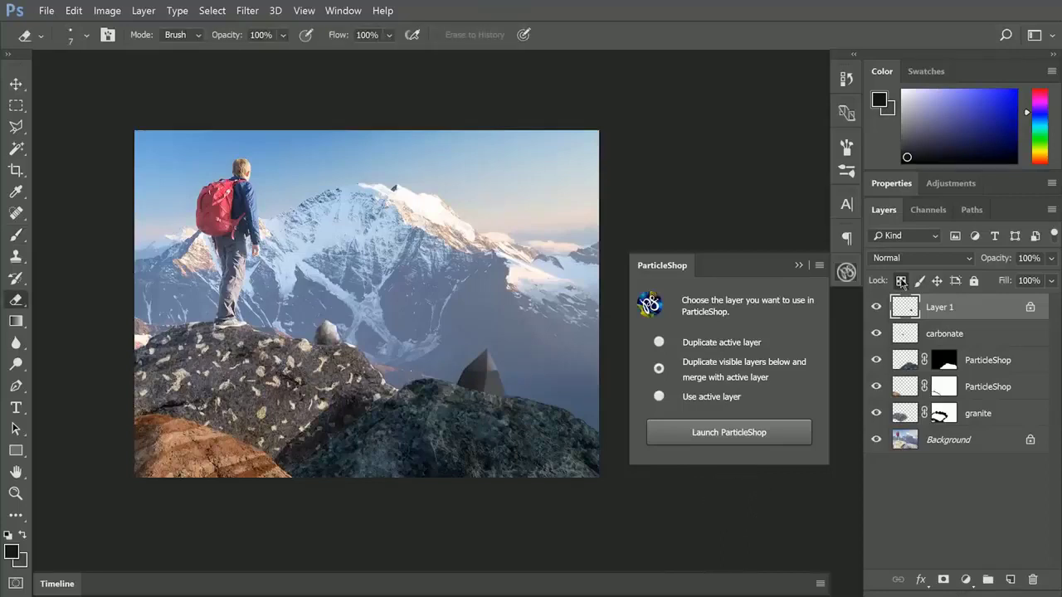
click(901, 281)
double_click(939, 307)
text(p)
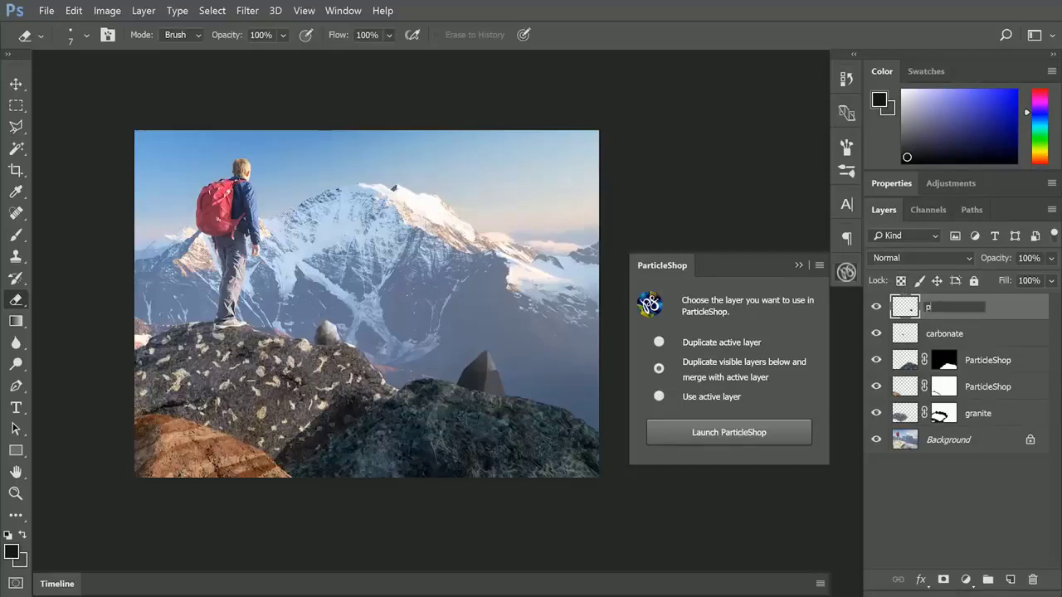
text(ointy)
key(Return)
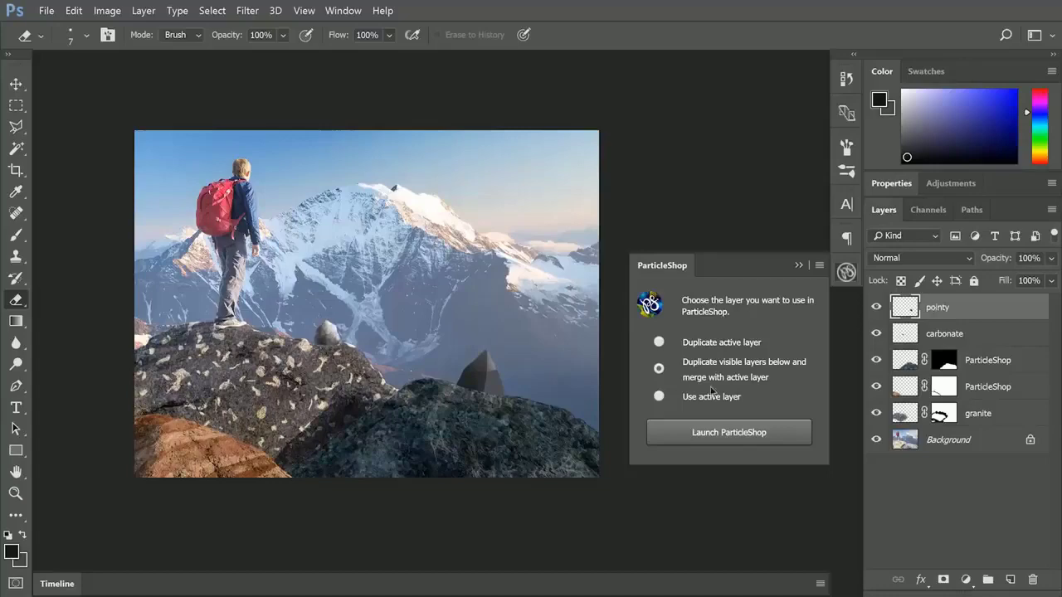
- Switch to ParticleShop, paint basalt texture over the pointed rock, and save only the brushstrokes
click(718, 432)
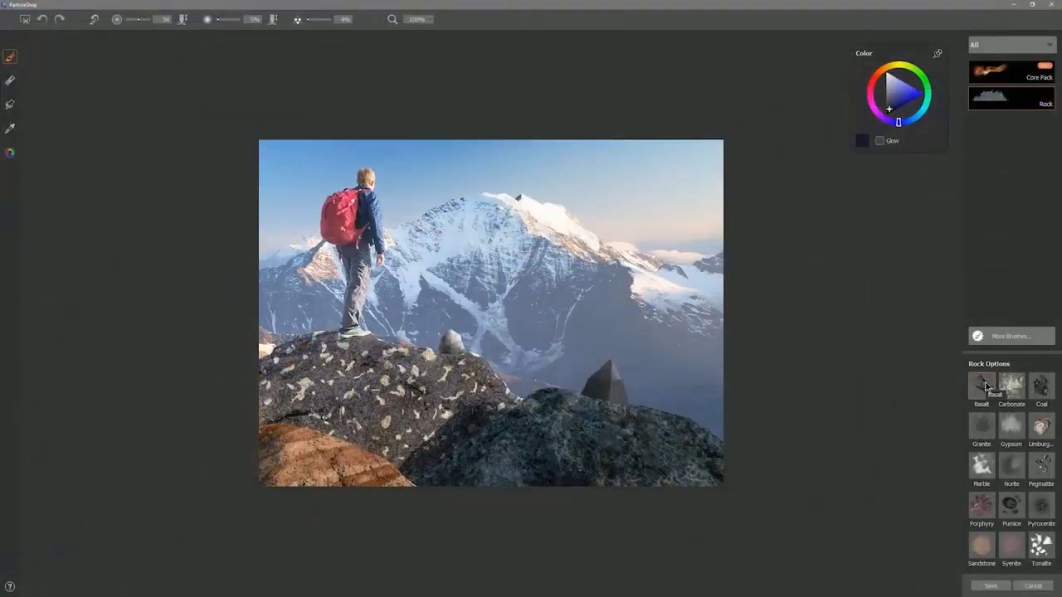
click(984, 385)
drag(608, 381, 618, 386)
click(994, 586)
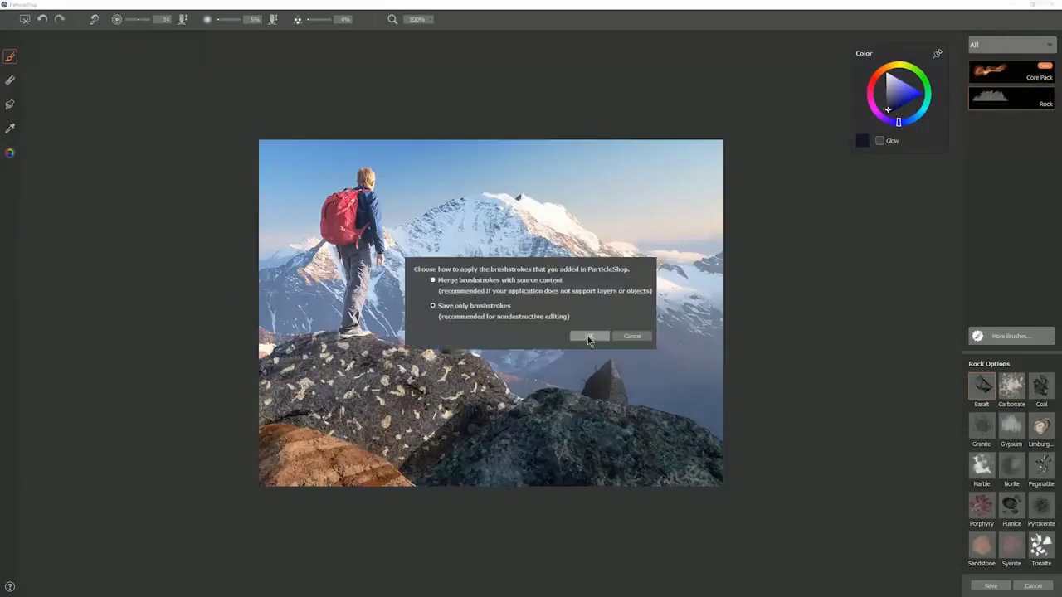
click(590, 337)
- Set the new basalt texture layer to Multiply at 20% opacity and name it basalt
click(921, 258)
click(882, 312)
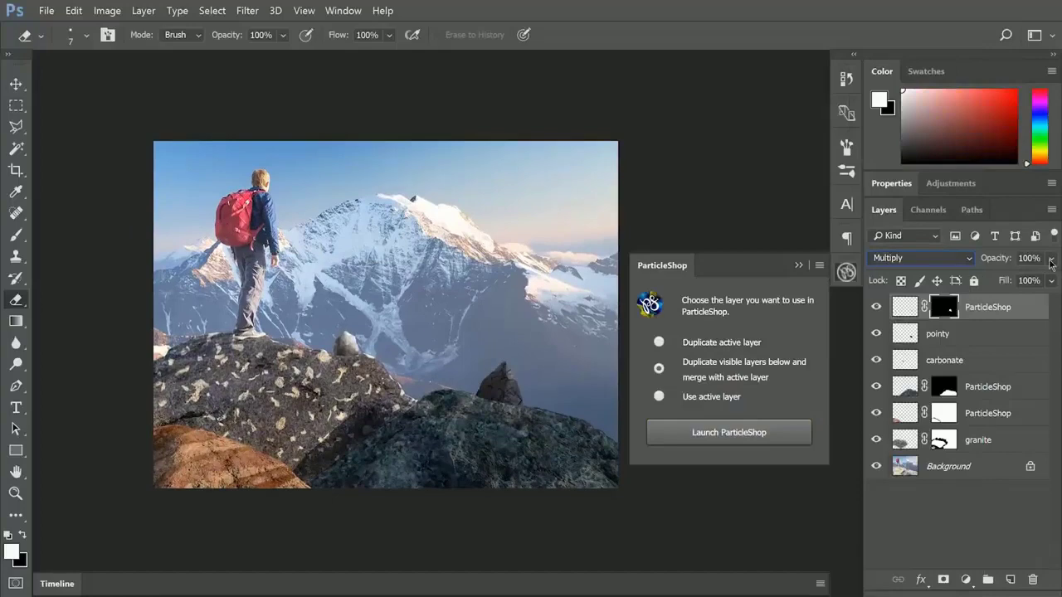
drag(1050, 258, 989, 283)
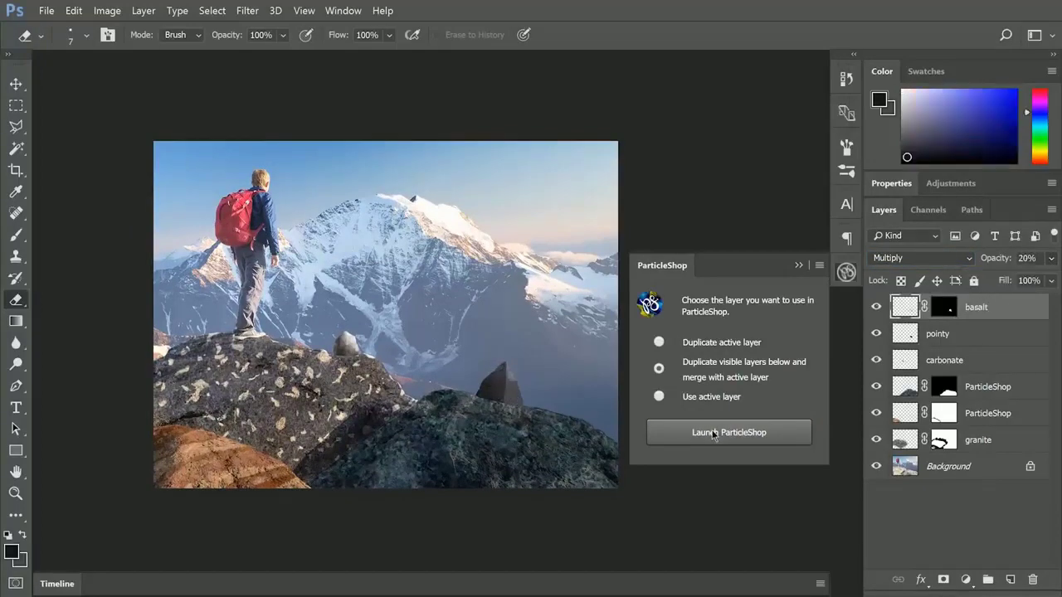
- Paint dark and near-white pyroxenite texture over the pointed rock in ParticleShop, set its layer to Multiply at 40% opacity, and name it pyrox
click(738, 440)
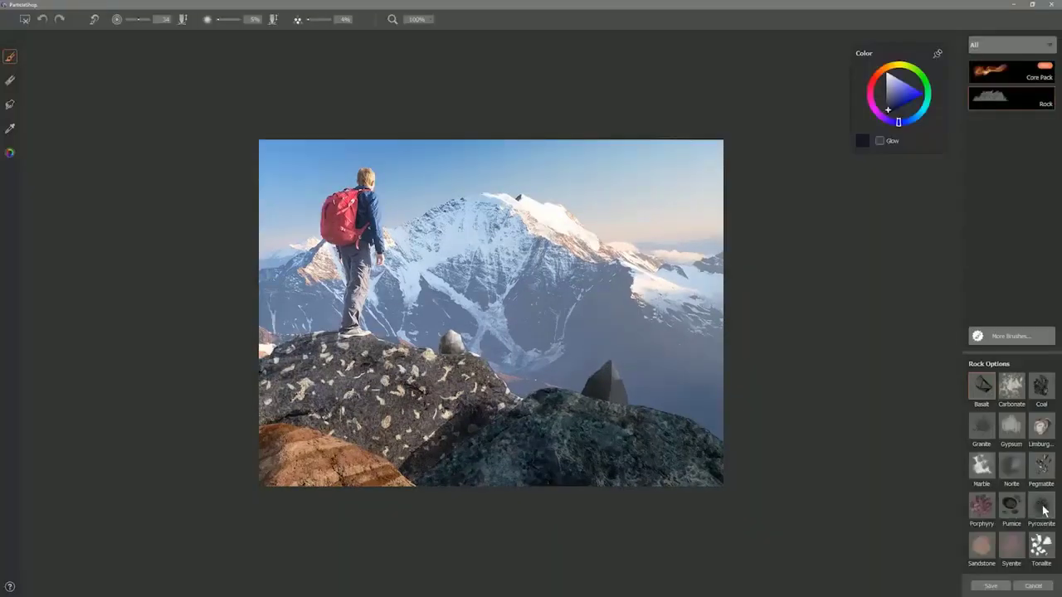
click(1042, 507)
click(888, 111)
mouse_move(614, 360)
mouse_down()
mouse_move(621, 396)
mouse_move(604, 365)
mouse_move(613, 404)
mouse_up()
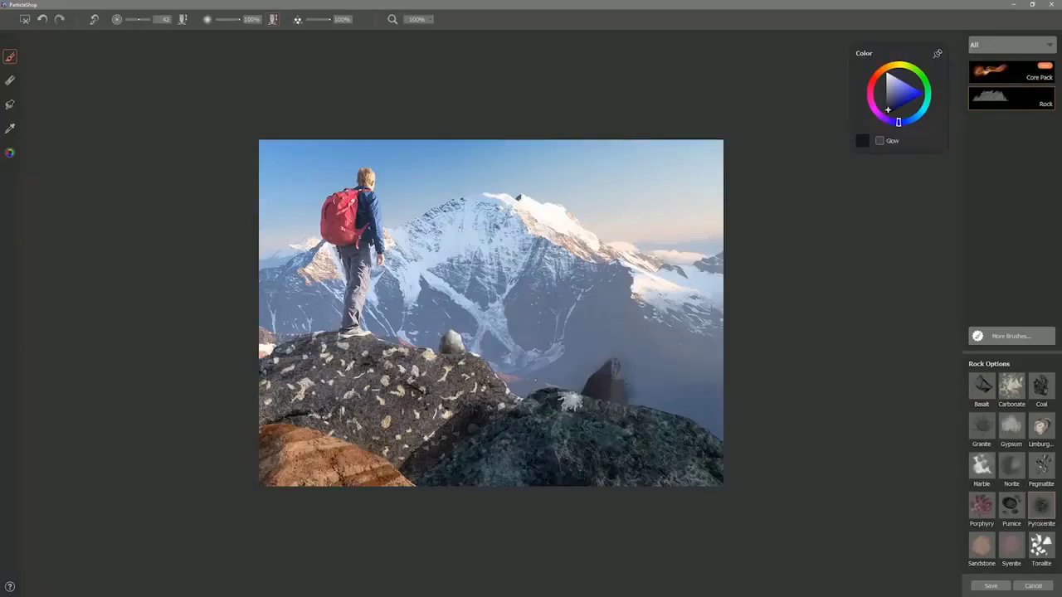
click(890, 77)
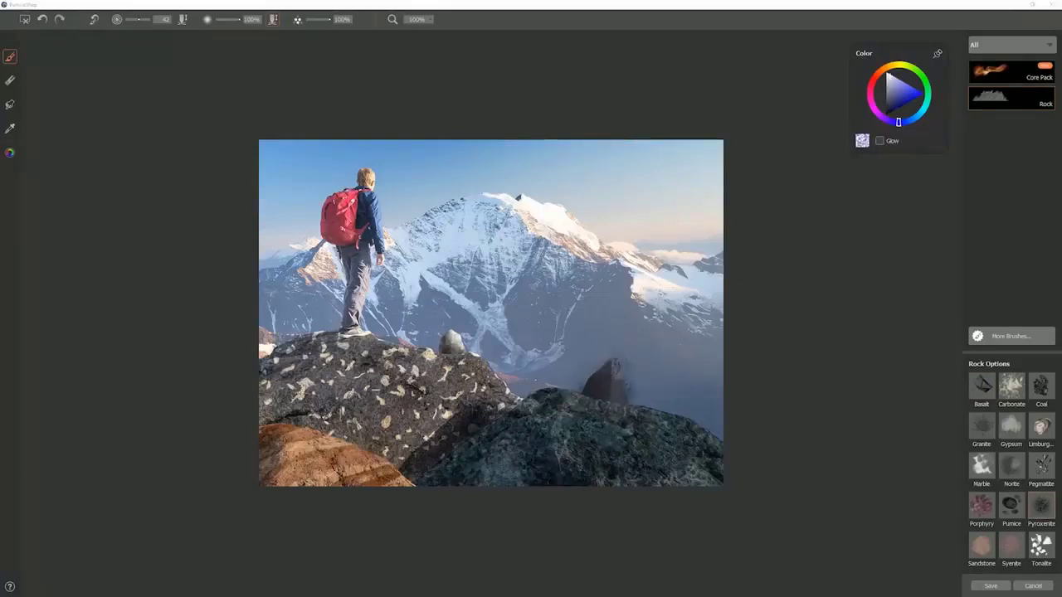
mouse_move(603, 374)
mouse_down()
mouse_move(612, 390)
mouse_move(616, 367)
mouse_move(592, 403)
mouse_up()
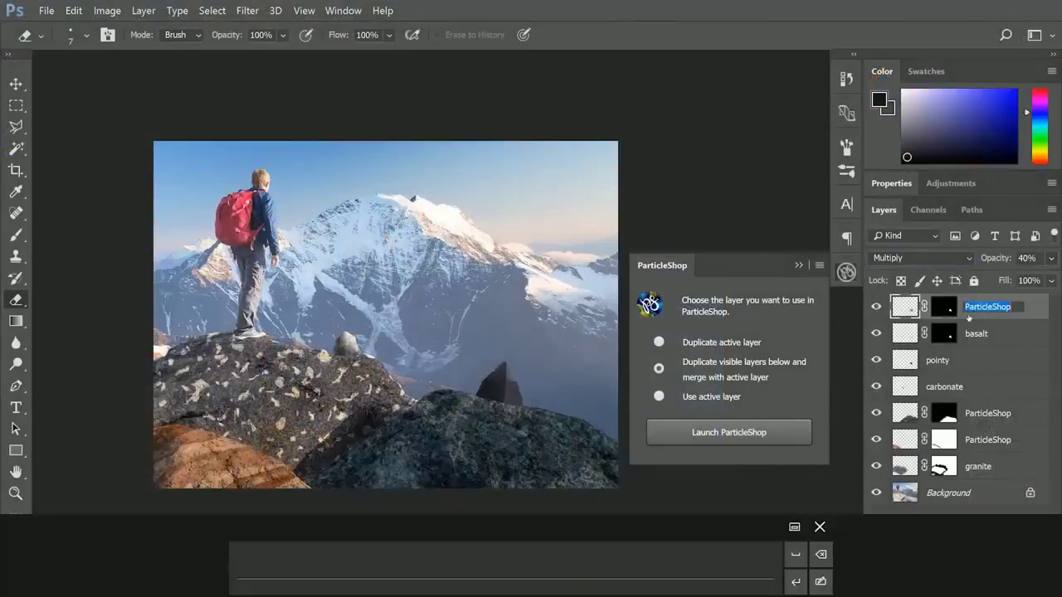
text(pyrox)
key(Return)
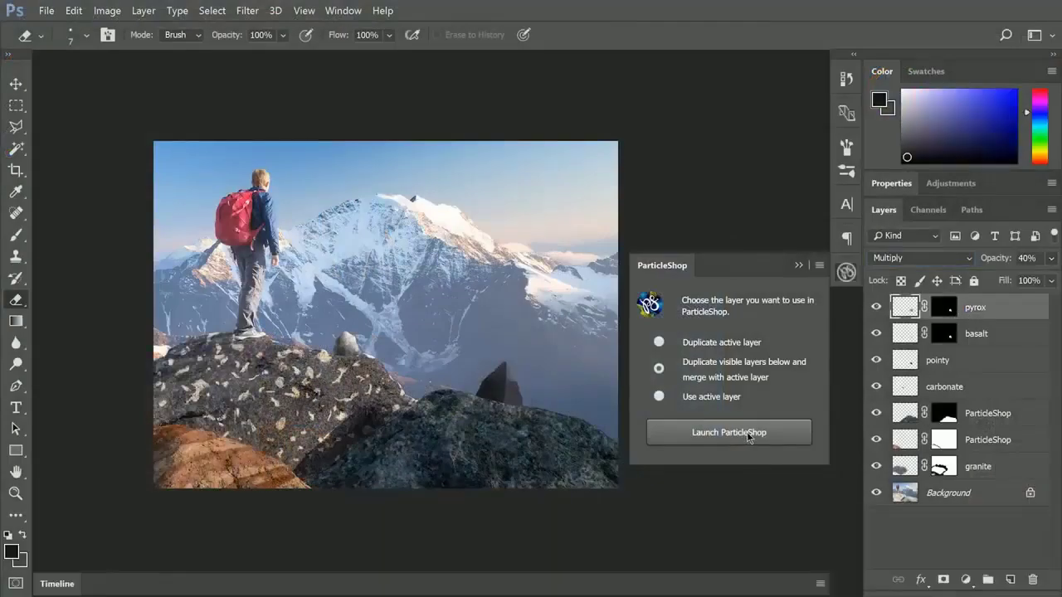
- Switch to ParticleShop and paint near-white marble texture over the pointed rock
click(729, 432)
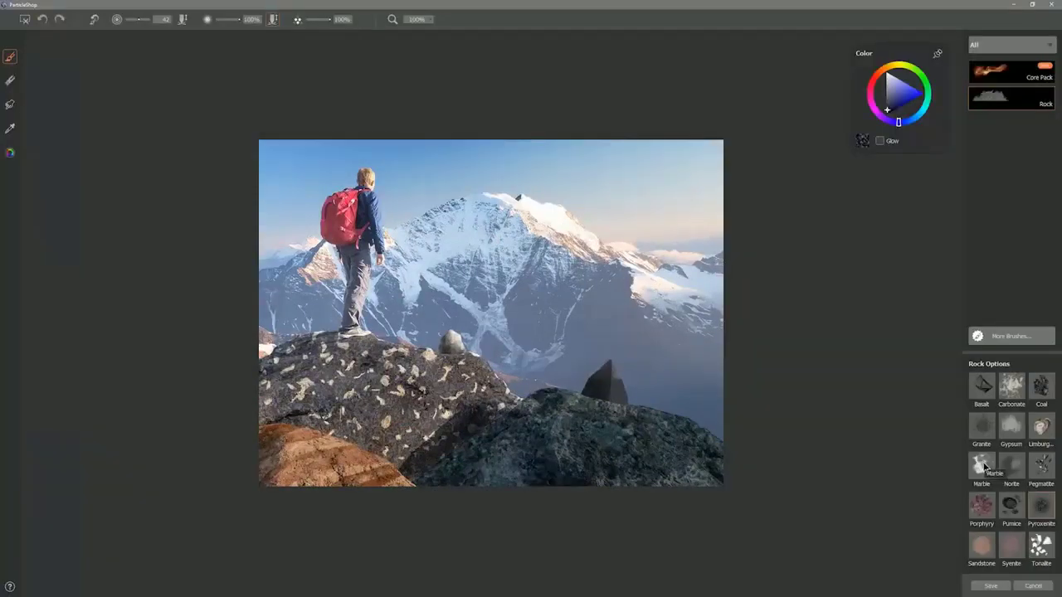
click(983, 467)
drag(885, 80, 889, 74)
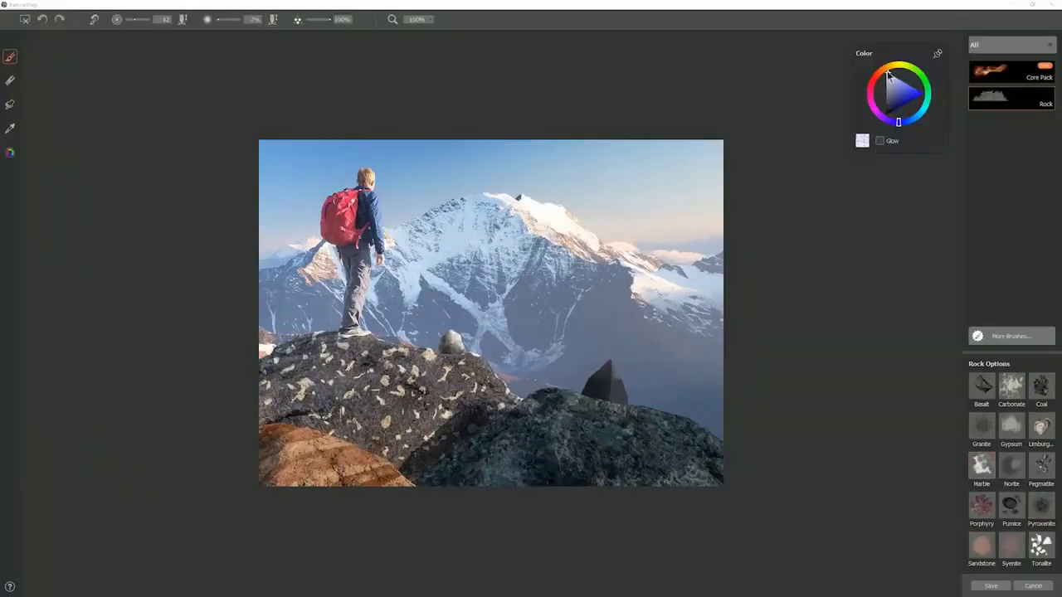
mouse_move(604, 371)
mouse_down()
mouse_move(589, 386)
mouse_move(617, 378)
mouse_move(615, 395)
mouse_up()
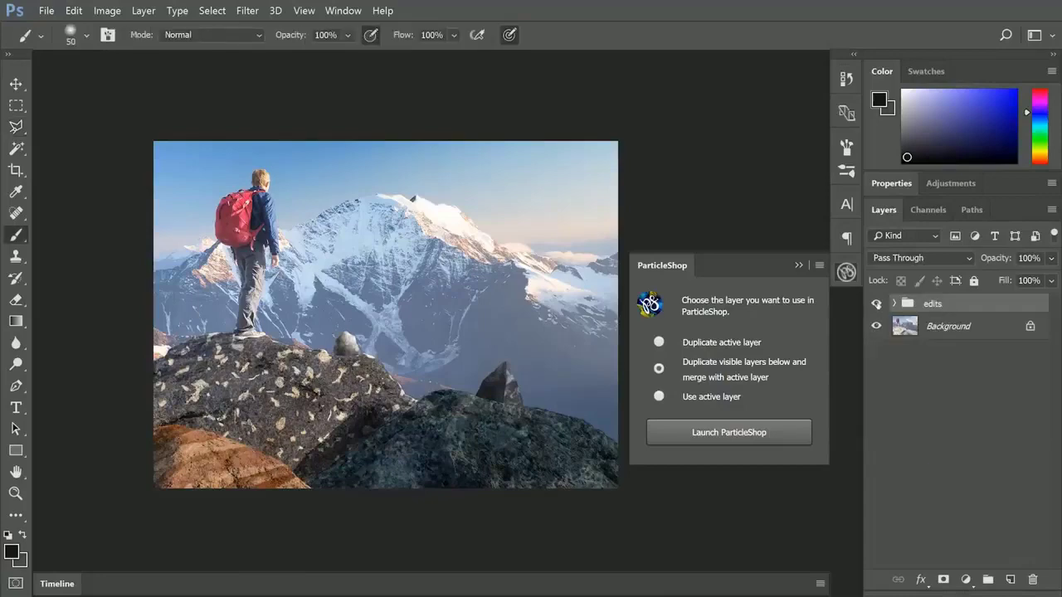
- Compare the photo before and after retouching by hiding and showing the edits group
click(877, 303)
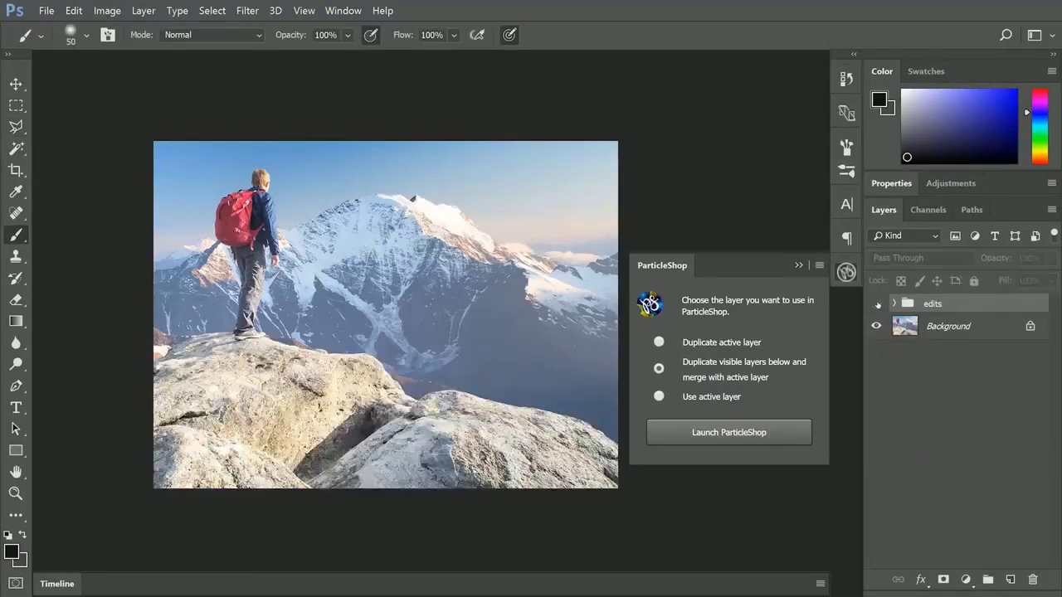
click(876, 304)
click(876, 304)
click(877, 305)
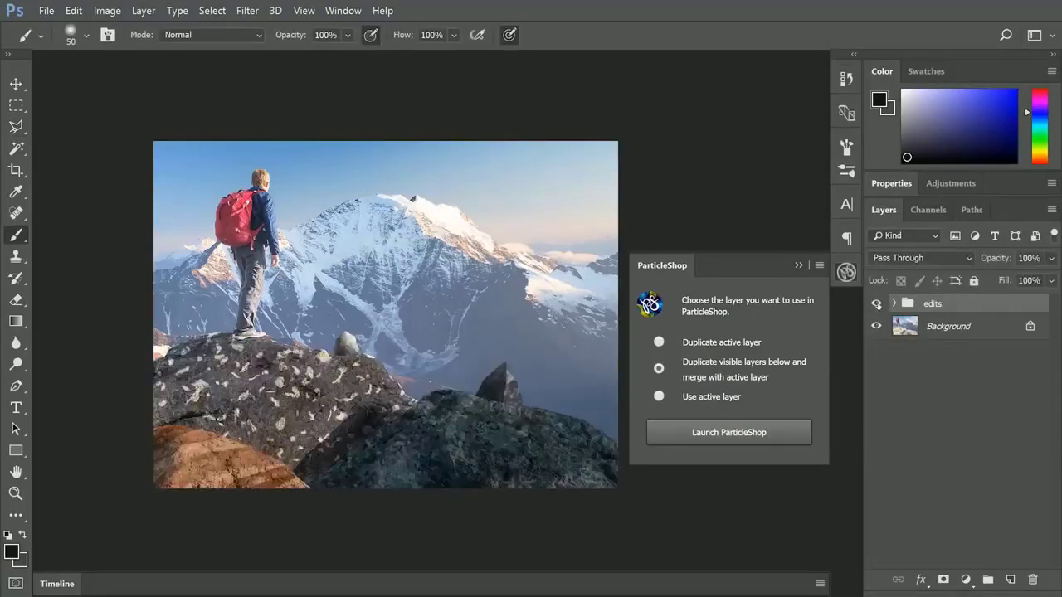
click(877, 304)
click(876, 305)
click(877, 304)
click(876, 304)
click(877, 305)
click(877, 304)
click(877, 305)
click(877, 304)
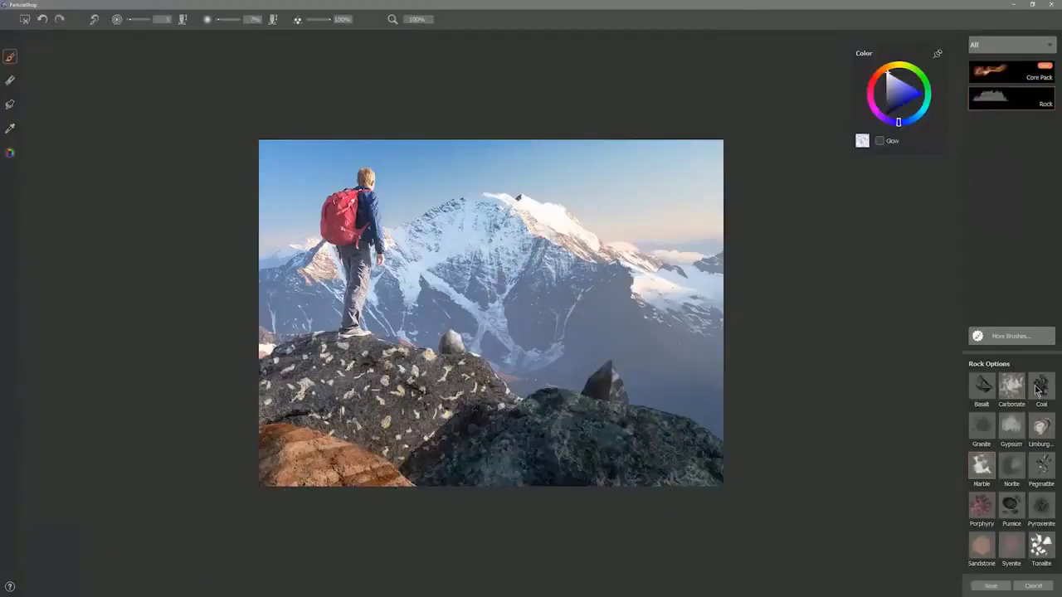
- Paint a dark coal brush sample in the sky and a tan gypsum sample over the main peak
click(1042, 388)
drag(887, 73, 884, 109)
mouse_move(634, 195)
mouse_down()
mouse_move(633, 181)
mouse_move(609, 209)
mouse_up()
mouse_move(547, 167)
mouse_down()
mouse_move(551, 218)
mouse_move(565, 162)
mouse_move(569, 183)
mouse_move(539, 157)
mouse_move(560, 241)
mouse_move(572, 191)
mouse_up()
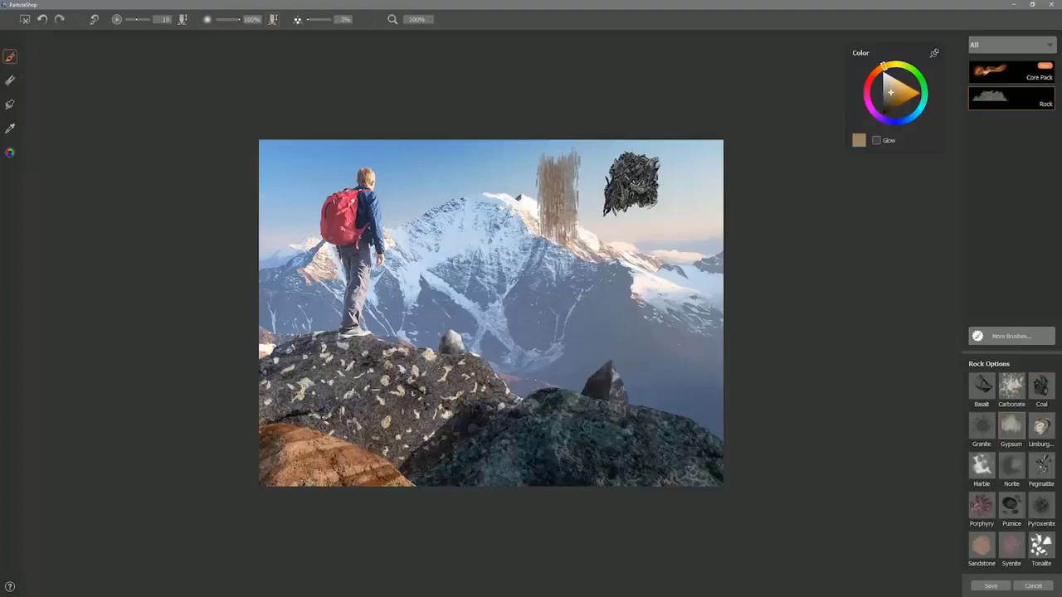
mouse_move(574, 153)
mouse_down()
mouse_move(555, 253)
mouse_move(546, 197)
mouse_move(572, 256)
mouse_move(557, 159)
mouse_move(548, 210)
mouse_up()
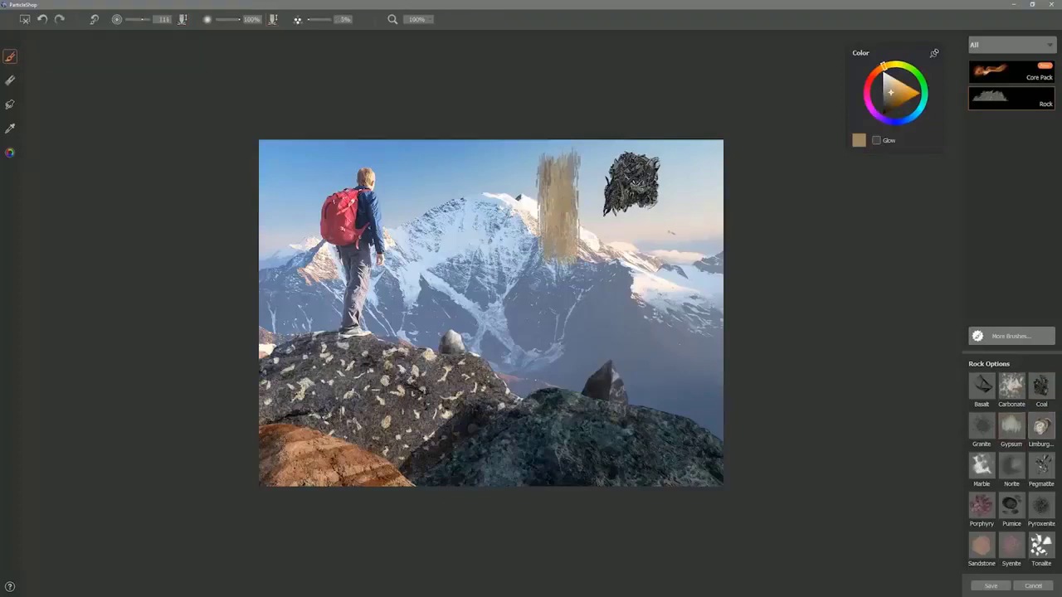
- Add a brush sample of tan rounded shapes over the distant ridge and near-black pumice spots around the hiker's head
mouse_move(668, 235)
mouse_down()
mouse_move(688, 177)
mouse_move(703, 222)
mouse_move(636, 235)
mouse_move(632, 258)
mouse_move(612, 249)
mouse_move(676, 268)
mouse_up()
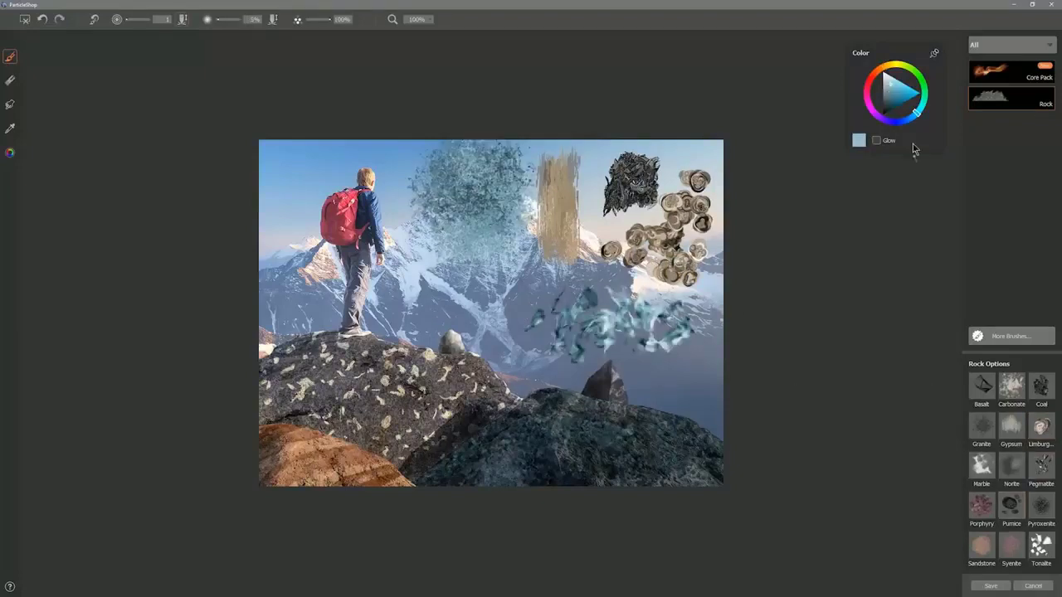
drag(888, 106, 882, 112)
drag(296, 179, 365, 156)
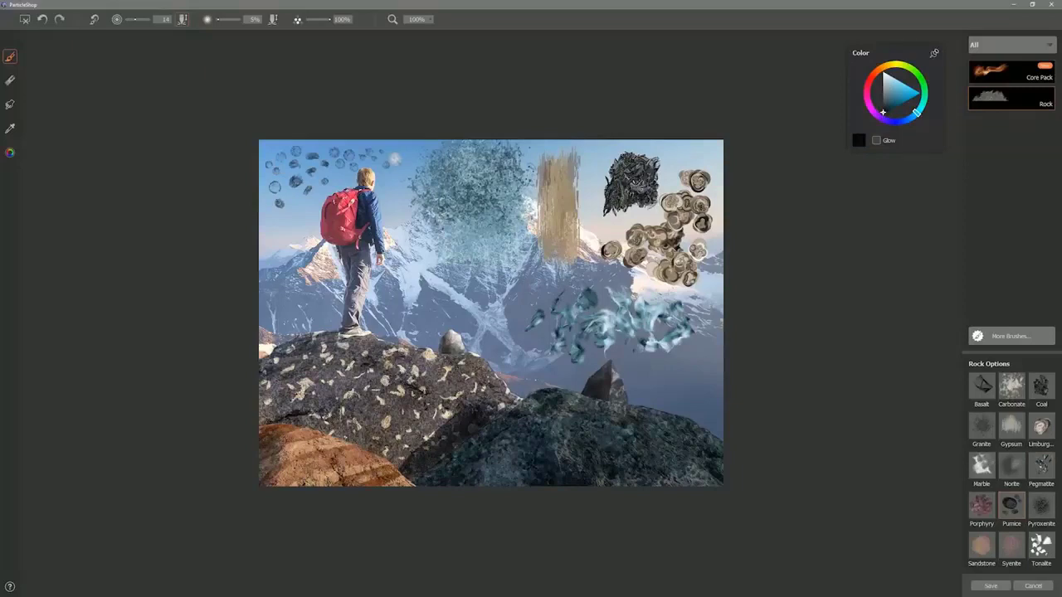
click(395, 158)
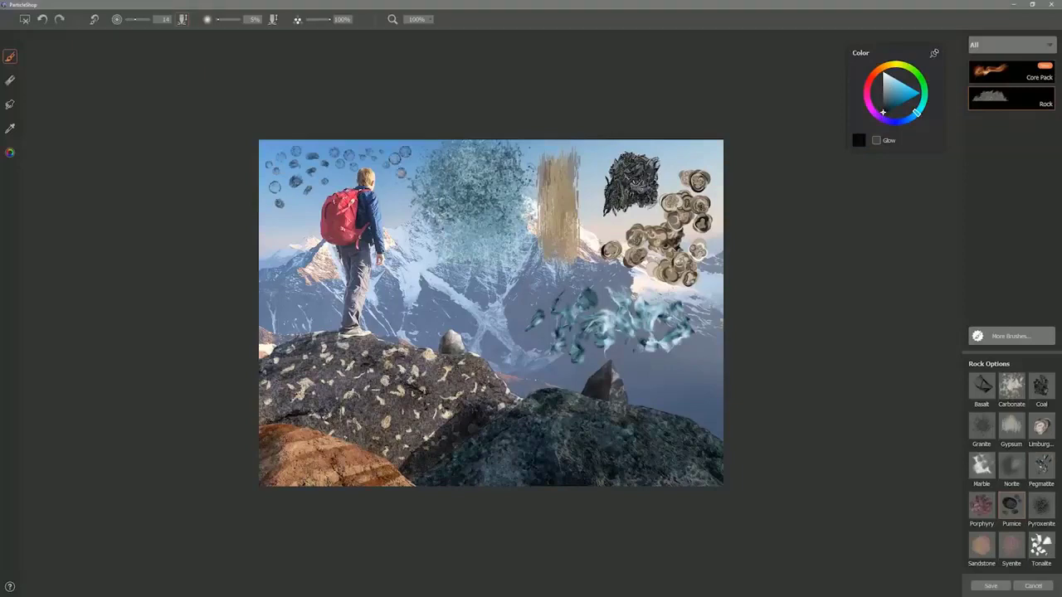